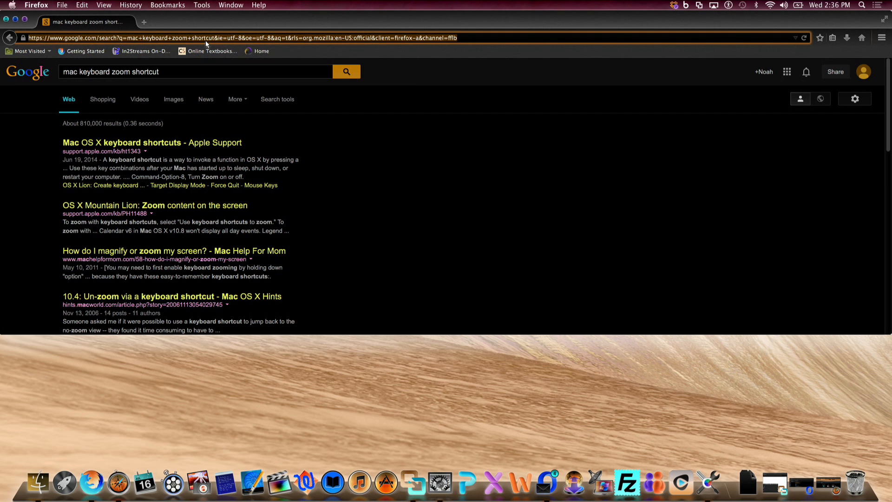
- Load facebook.com in the current browser tab and google.com in a new tab
text(facebook.com/)
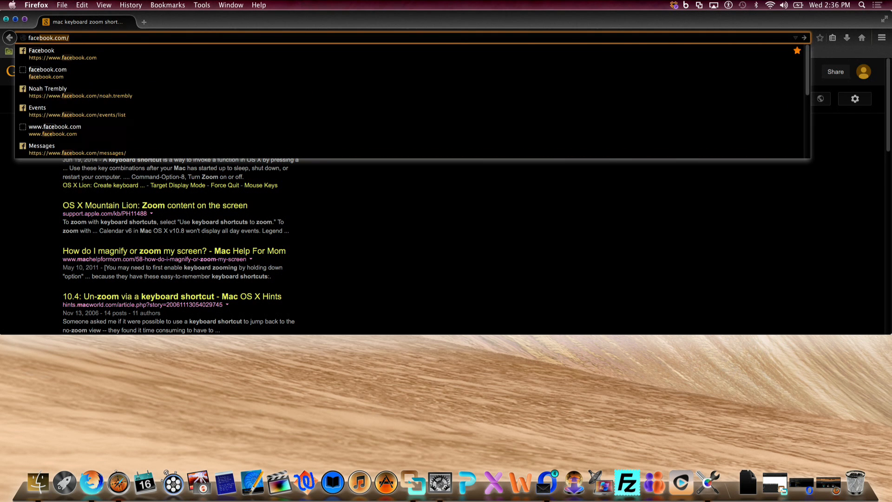
key(Return)
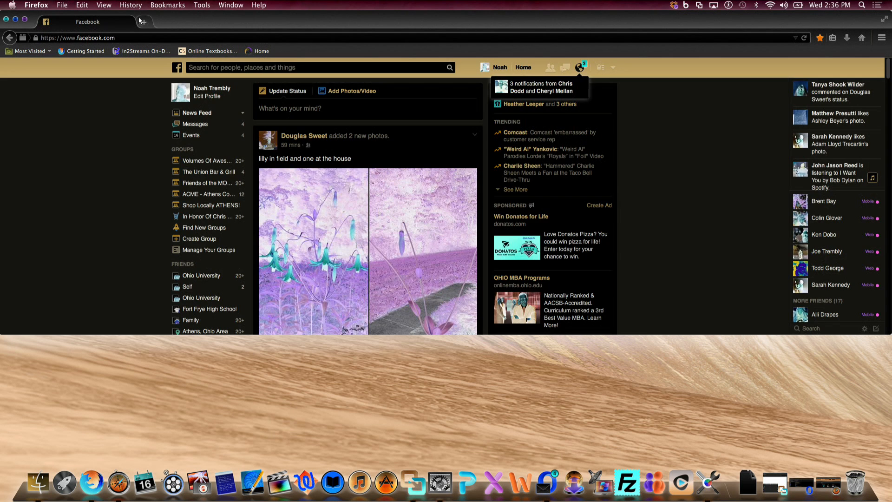
click(143, 22)
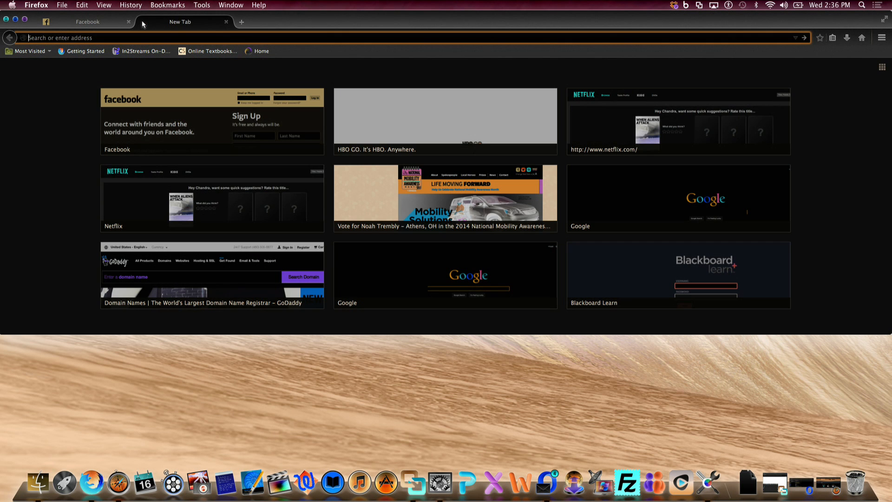
text(google.com/)
key(Return)
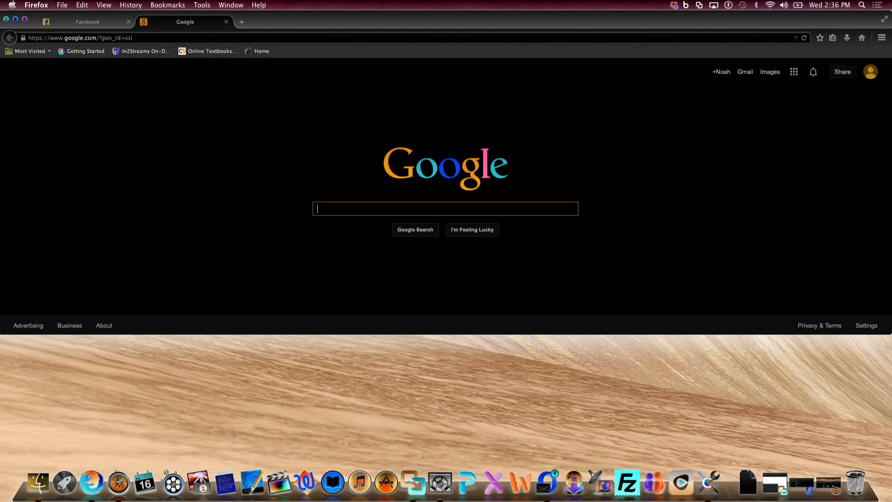
- Minimize the browser window after enlarging it, and switch the display from inverted colors to grayscale
click(24, 20)
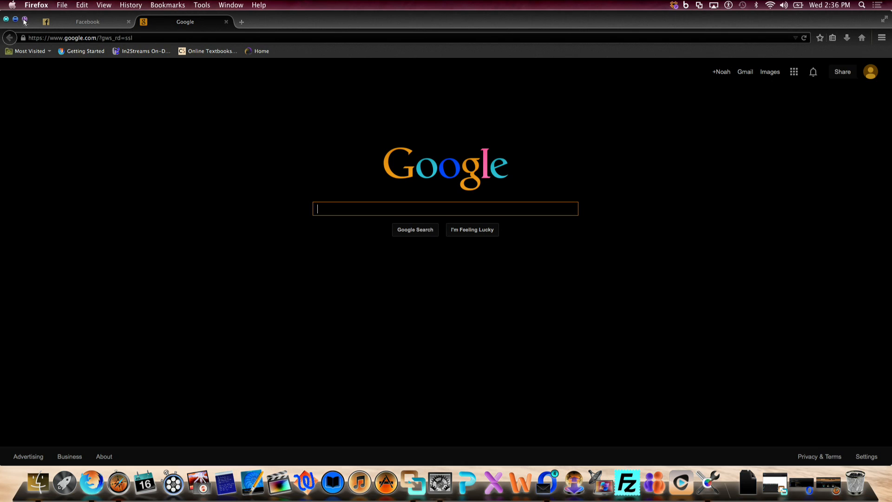
click(15, 19)
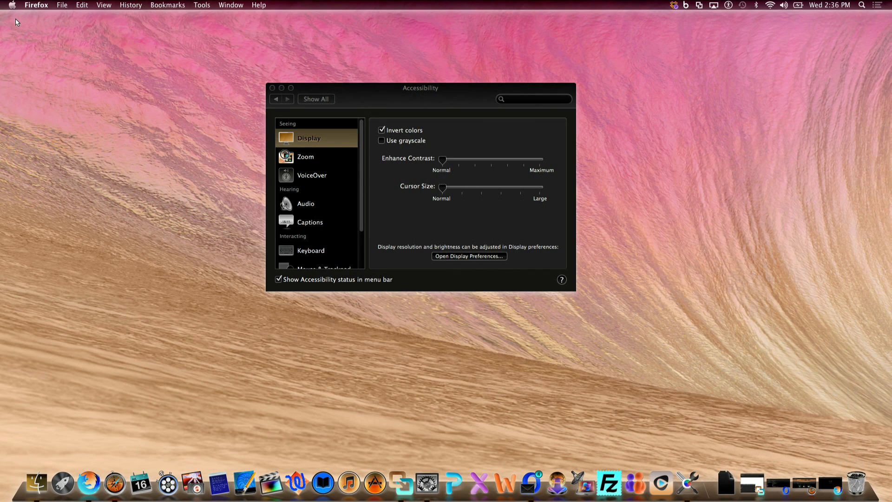
click(381, 130)
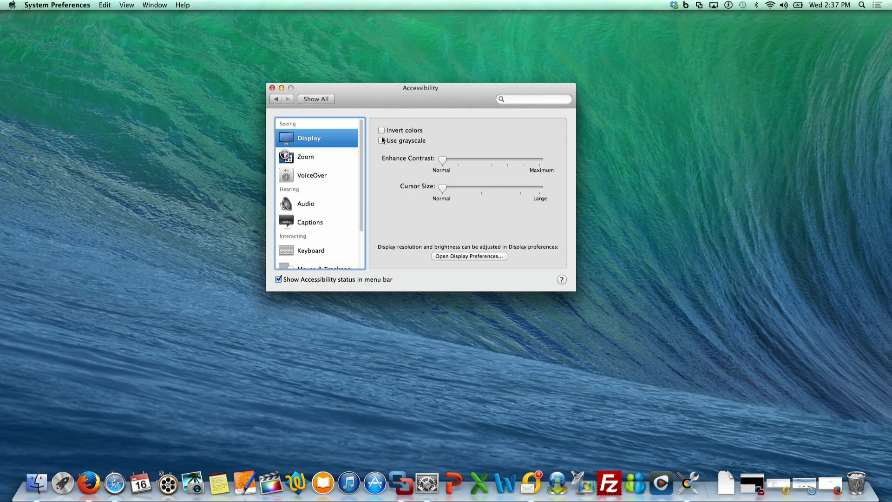
click(381, 140)
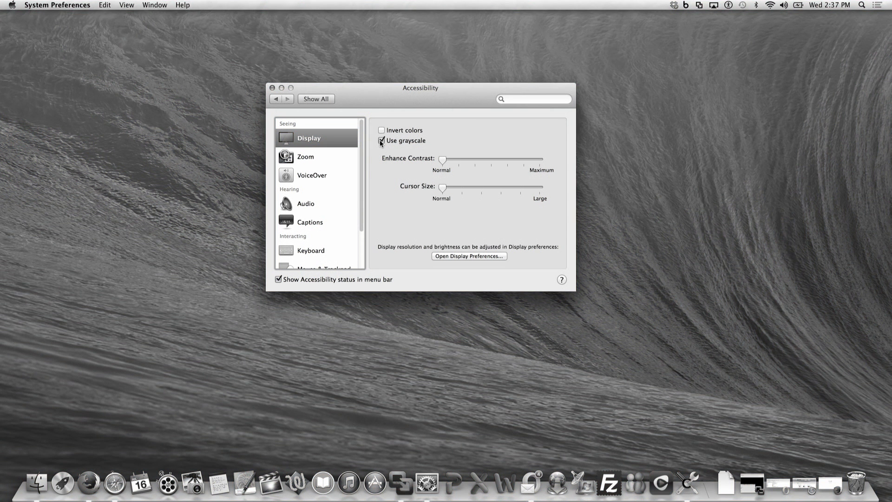
- View the Google and Facebook pages in grayscale, and turn grayscale off again
click(89, 484)
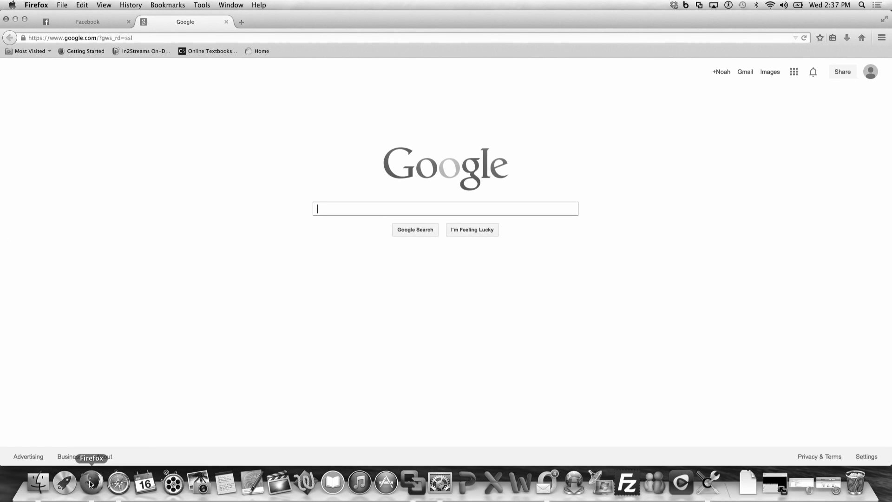
click(89, 22)
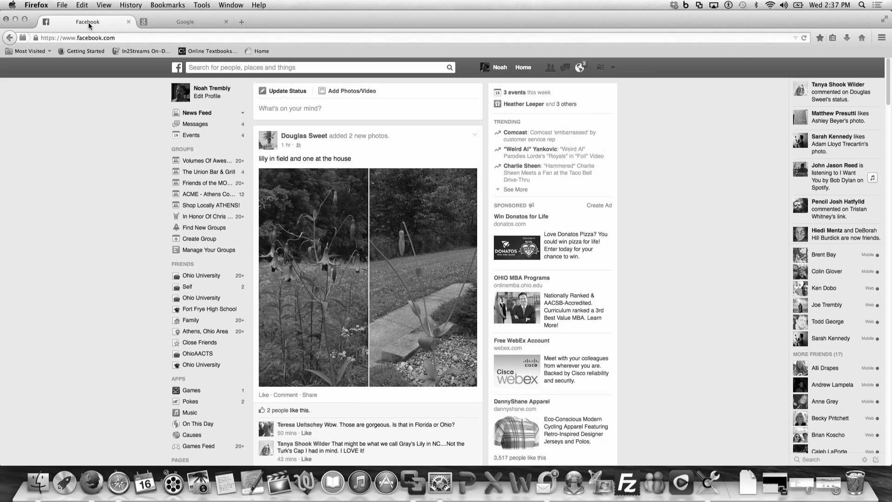
click(185, 22)
click(381, 141)
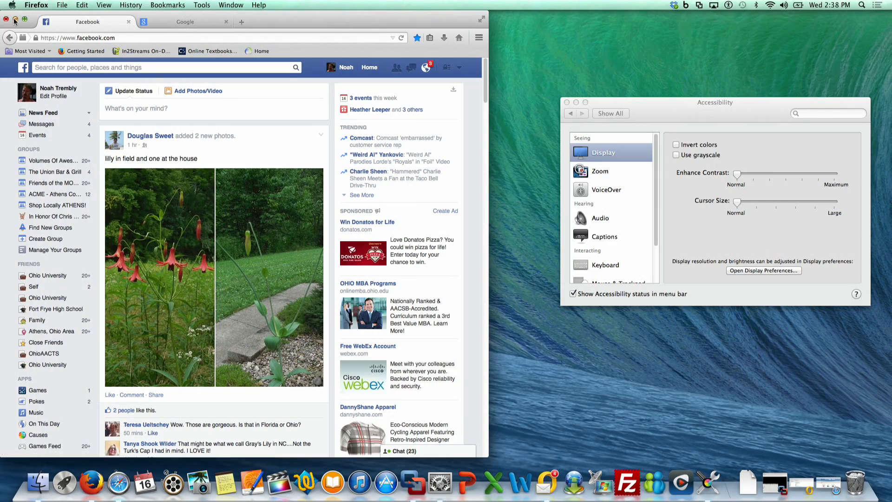
- Minimize the browser, and set the display's contrast enhancement to Normal and the cursor size to Large
click(15, 20)
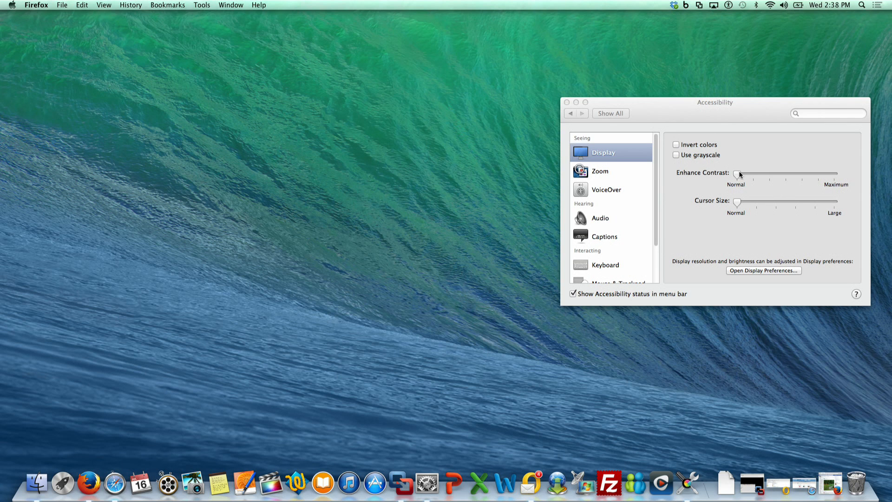
mouse_move(742, 175)
mouse_down()
mouse_move(853, 171)
mouse_move(737, 175)
mouse_up()
drag(741, 202, 838, 204)
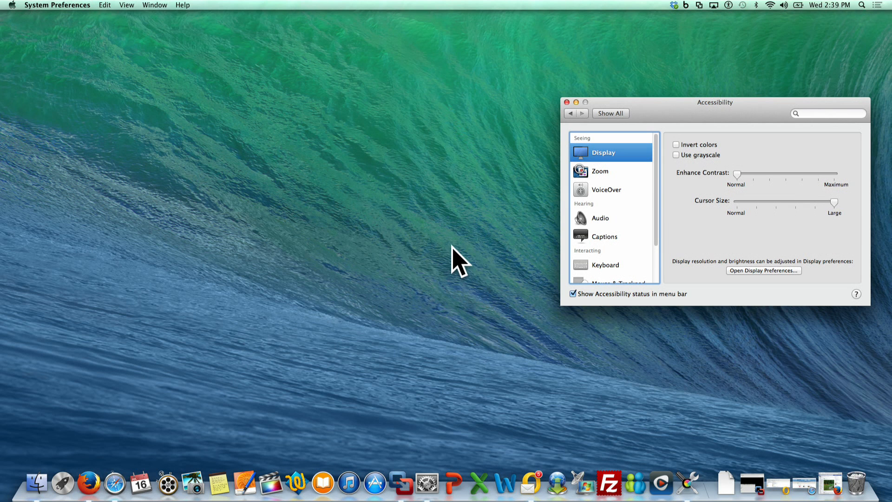
- Enable keyboard shortcuts to zoom in the Zoom settings and move the Accessibility window nearer the middle of the desktop
click(612, 174)
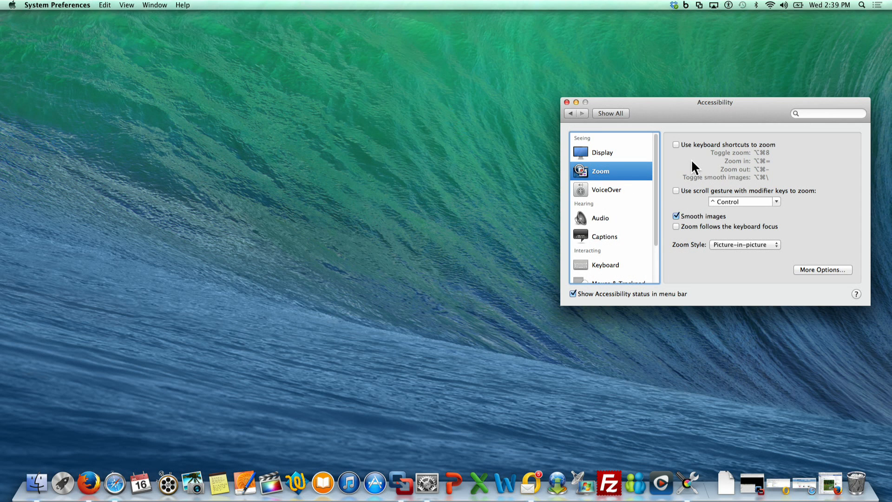
click(676, 145)
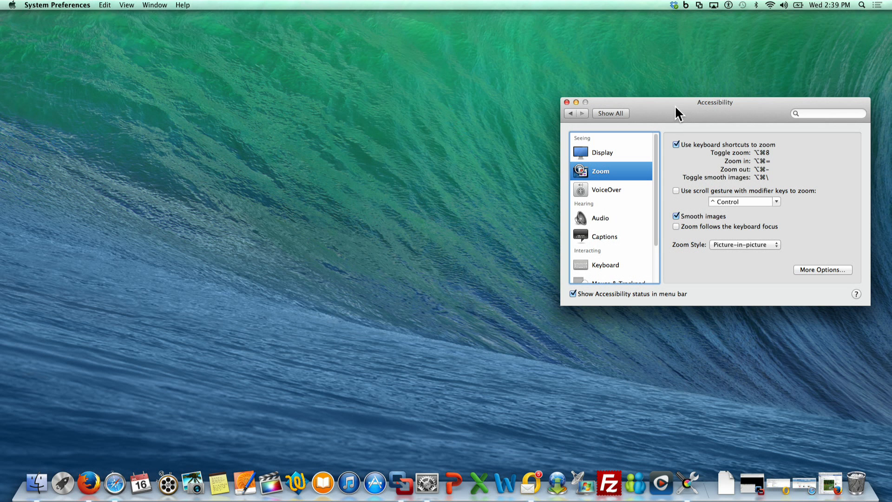
drag(676, 106, 490, 105)
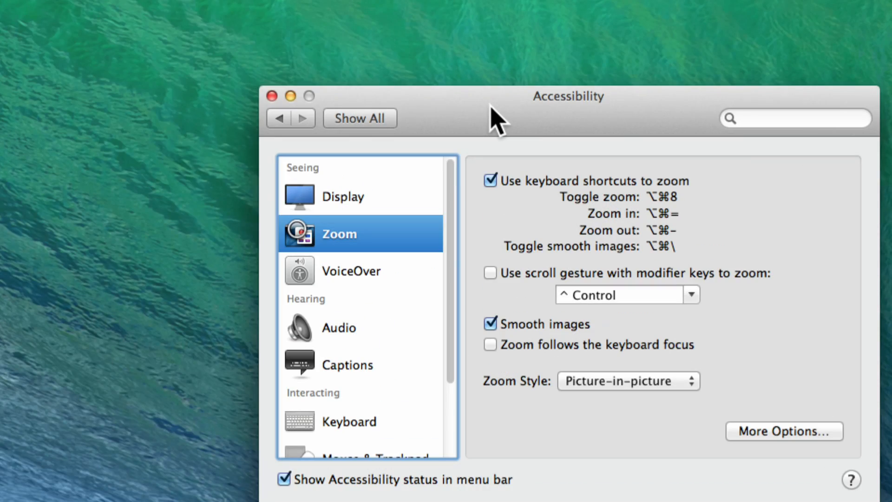
- Test the screen zoom by toggling it on and off several times
key(alt+super+8)
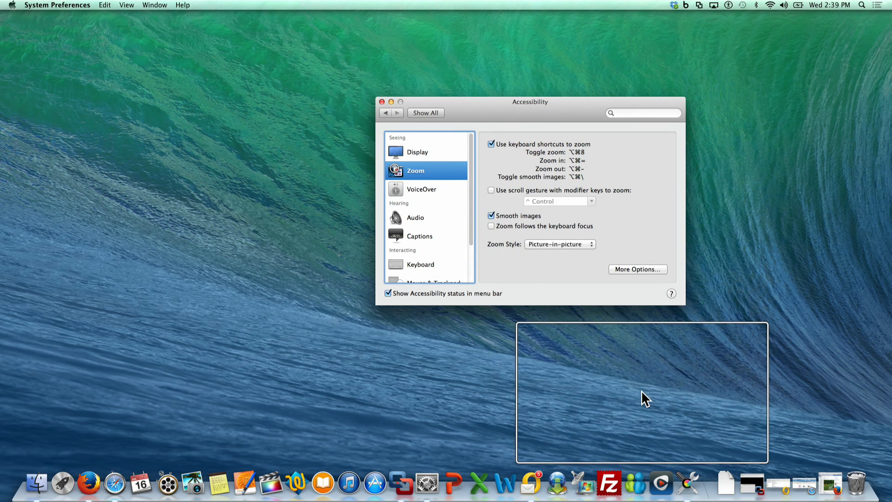
key(alt+super+8)
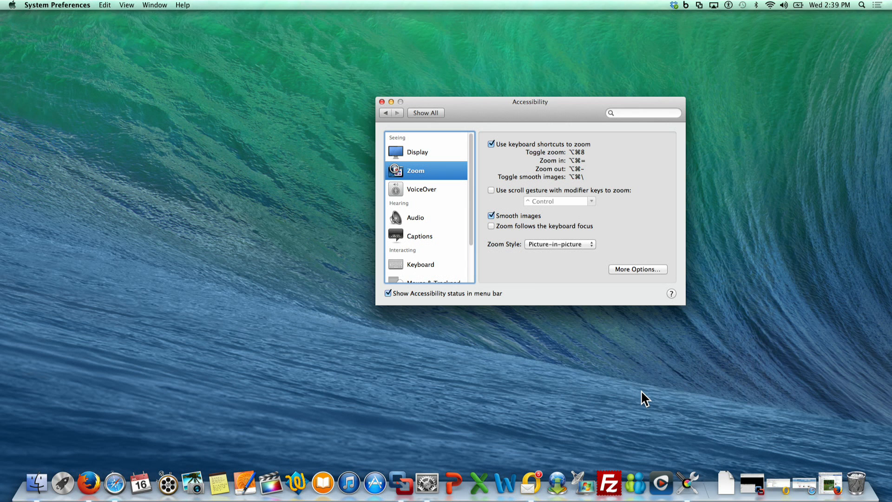
key(alt+super+8)
key(alt+super+8)
key(alt+super+8)
key(alt+super+8)
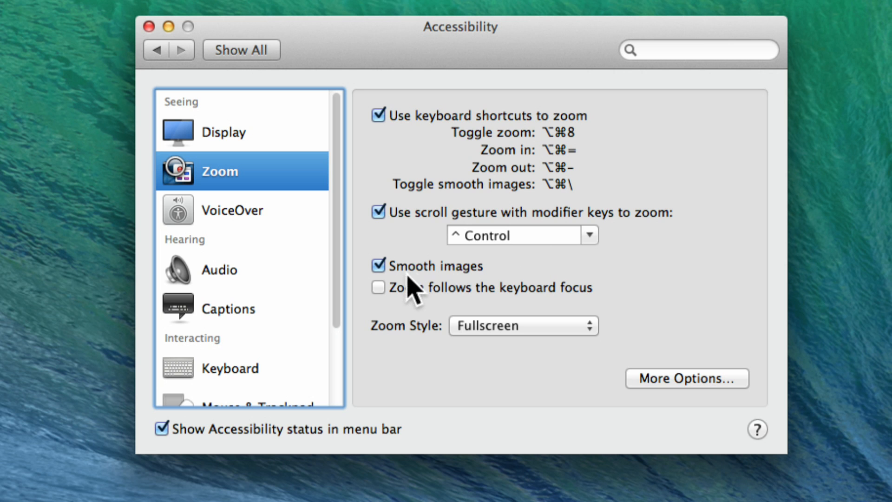
- Try the option that makes zoom follow the keyboard focus while moving through the settings categories, and disable it again
click(379, 287)
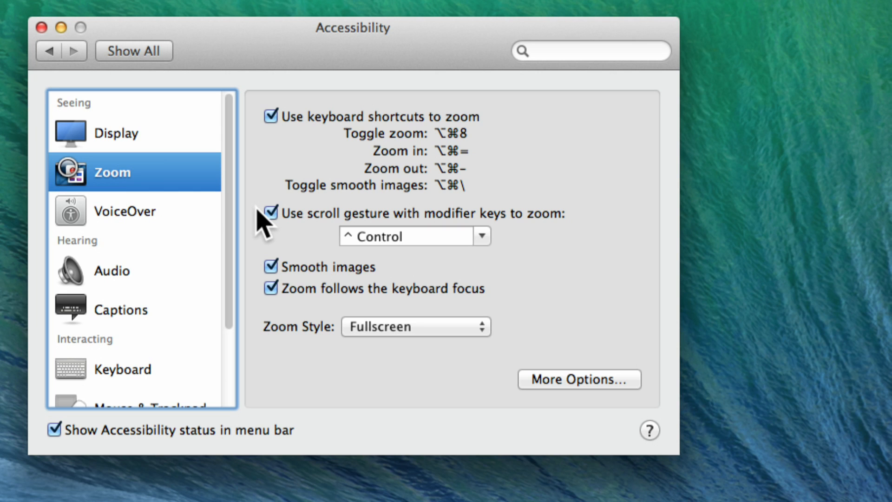
key(Down)
key(Down)
key(Up)
key(Up)
click(270, 289)
- Set the zoom style to Picture-in-picture and test zooming in and out
click(436, 333)
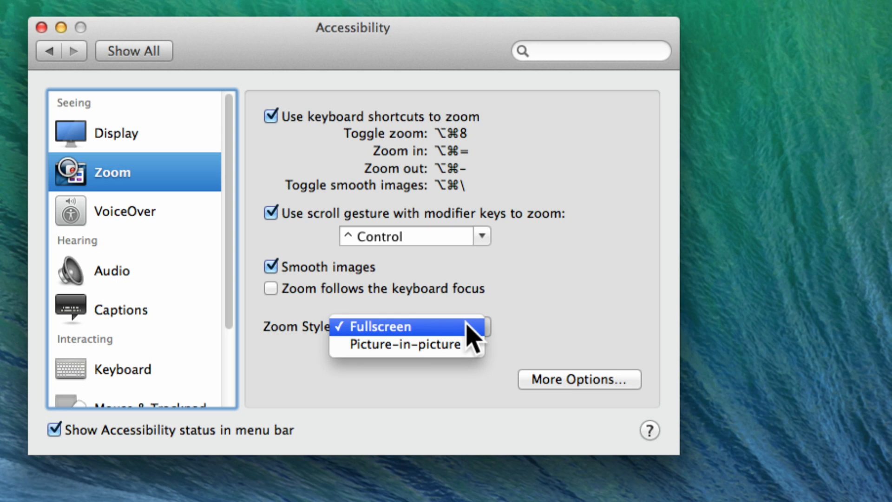
click(442, 347)
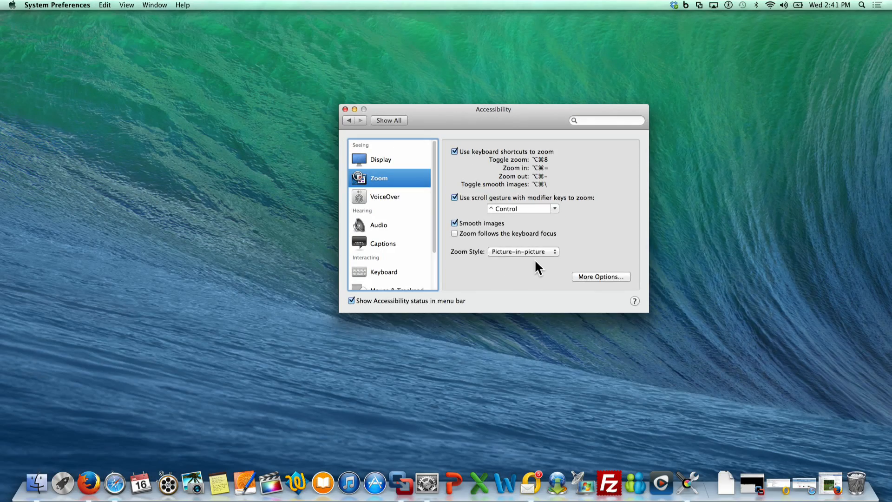
key(alt+super+equal)
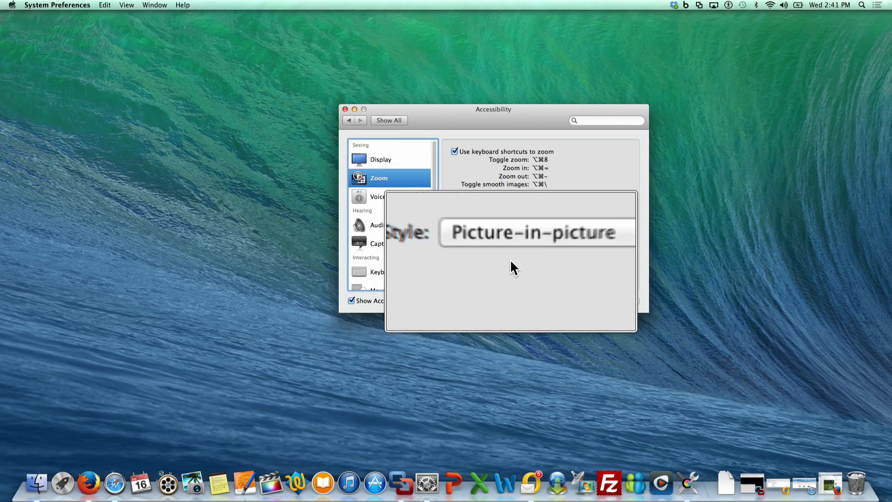
key(alt+super+minus)
key(alt+super+minus)
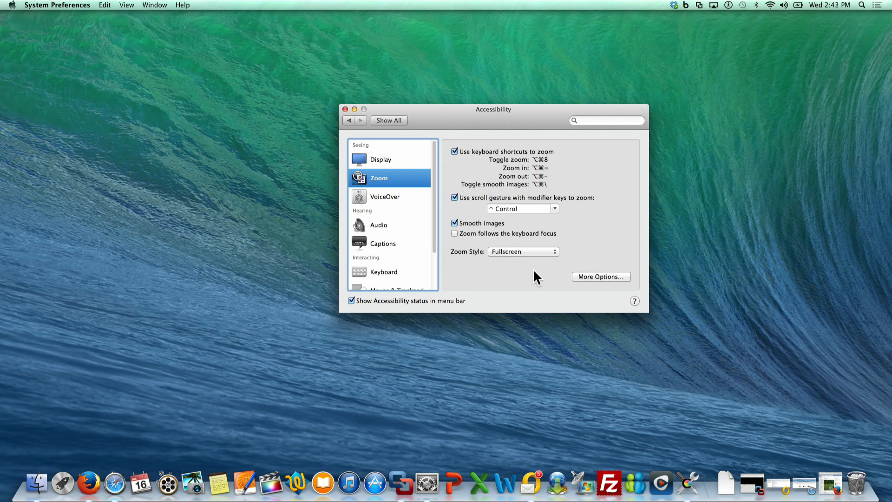
- In the fullscreen zoom options, try a maximum zoom of 20x and set it back to about 4x
click(595, 277)
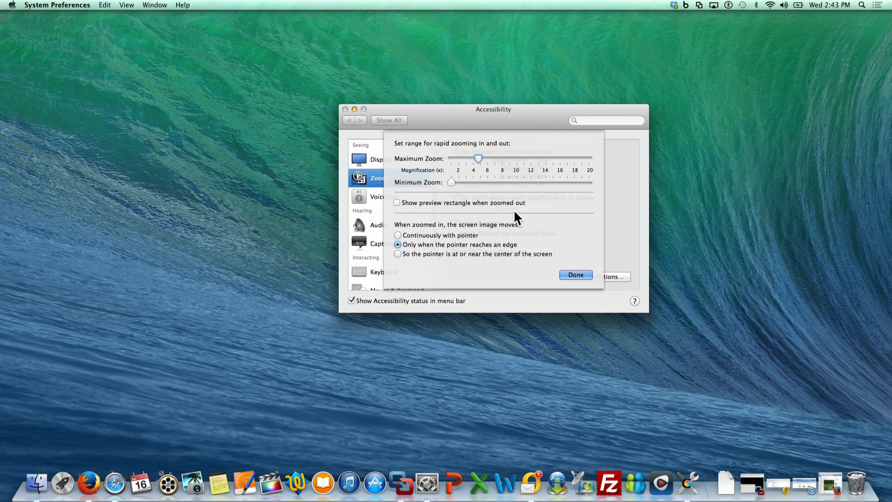
drag(478, 159, 618, 158)
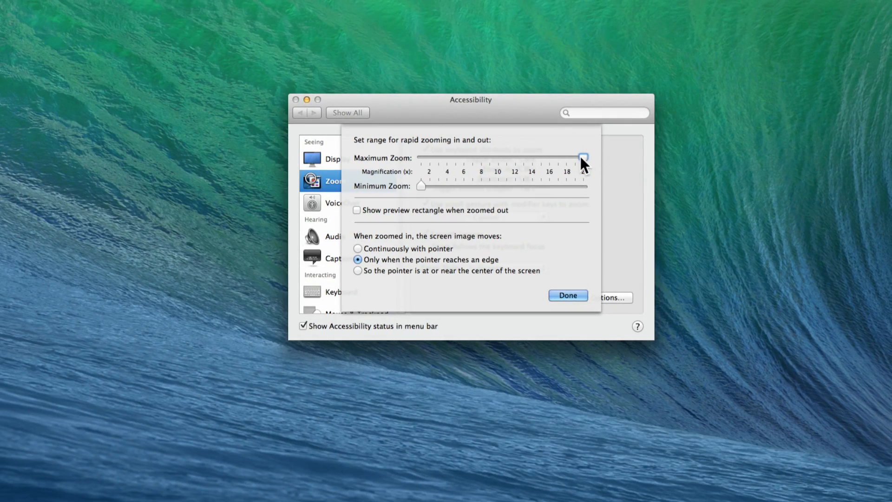
drag(585, 156, 455, 157)
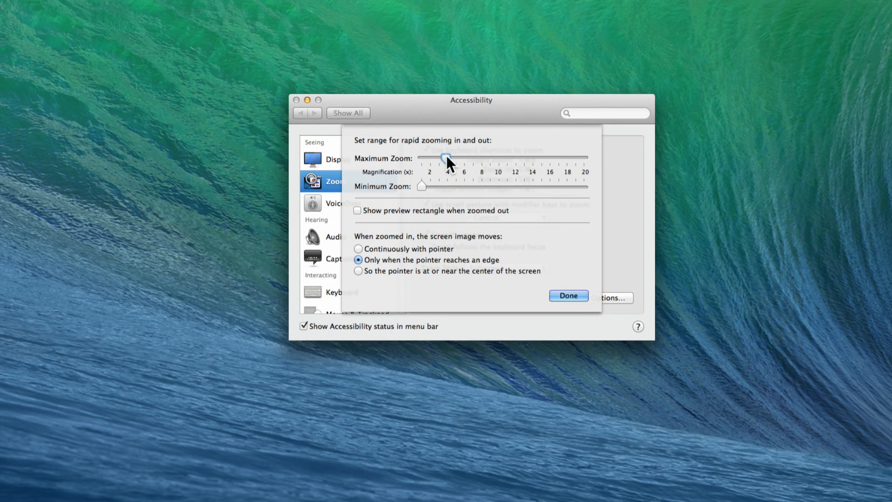
- Switch the zoomed-out preview rectangle on and off again, and make the screen image move continuously with the pointer
click(357, 210)
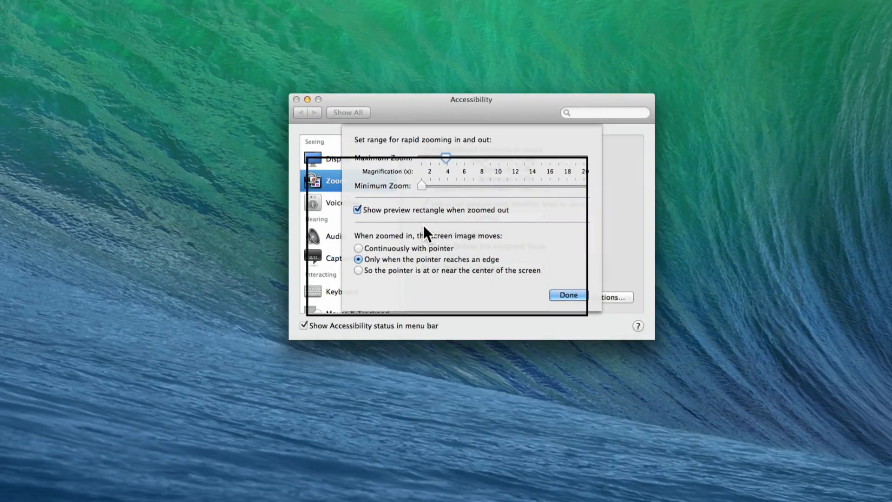
click(330, 202)
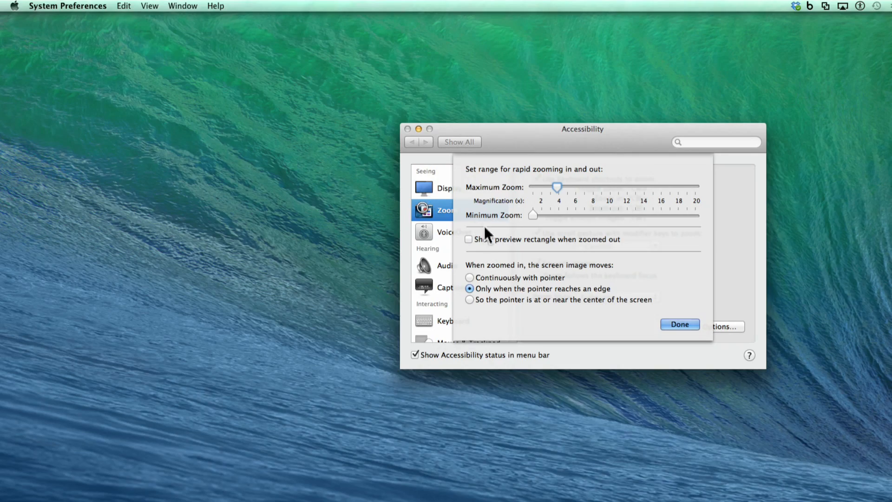
click(358, 249)
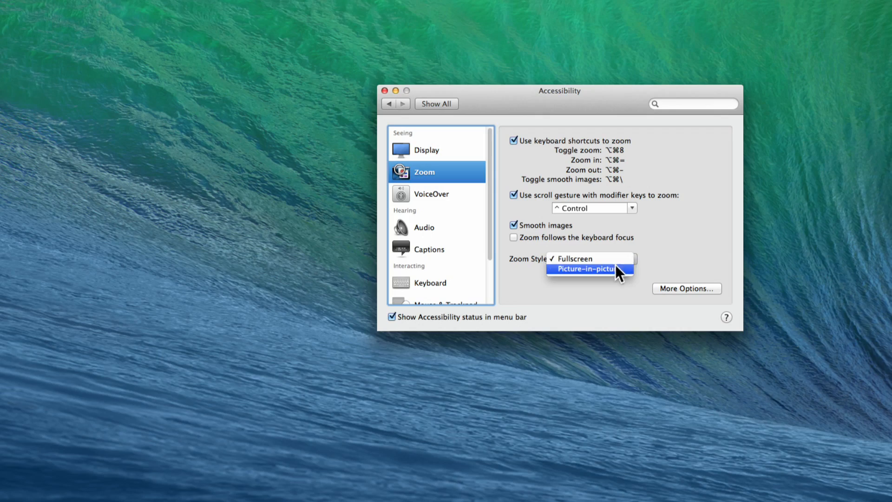
- Set the zoom style to Picture-in-picture and, after trying Stationary and Tiled along edge, make its window follow the mouse cursor
click(614, 269)
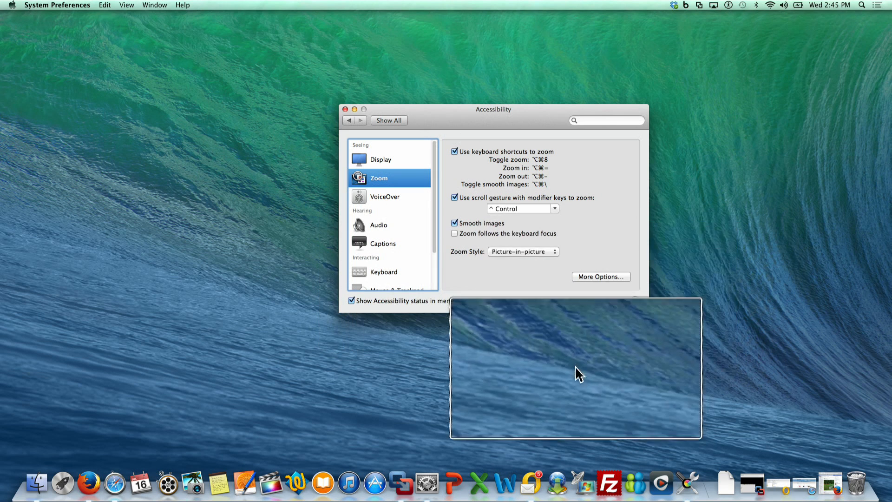
click(601, 277)
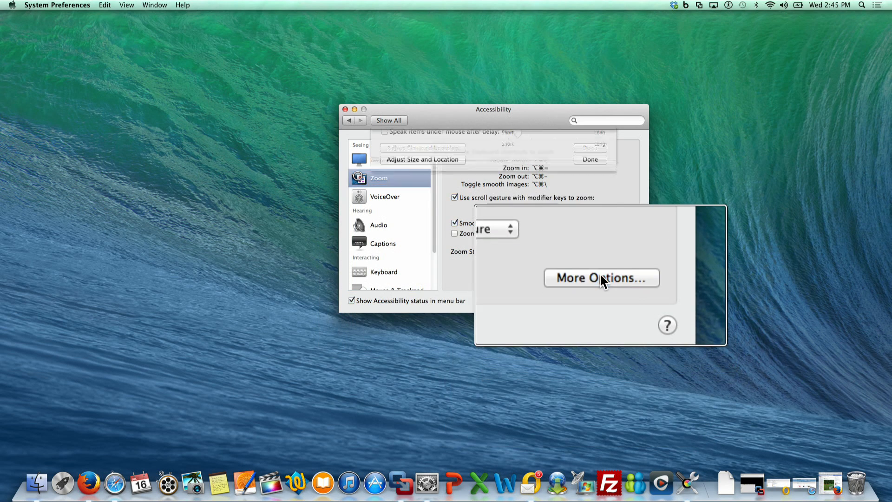
click(484, 180)
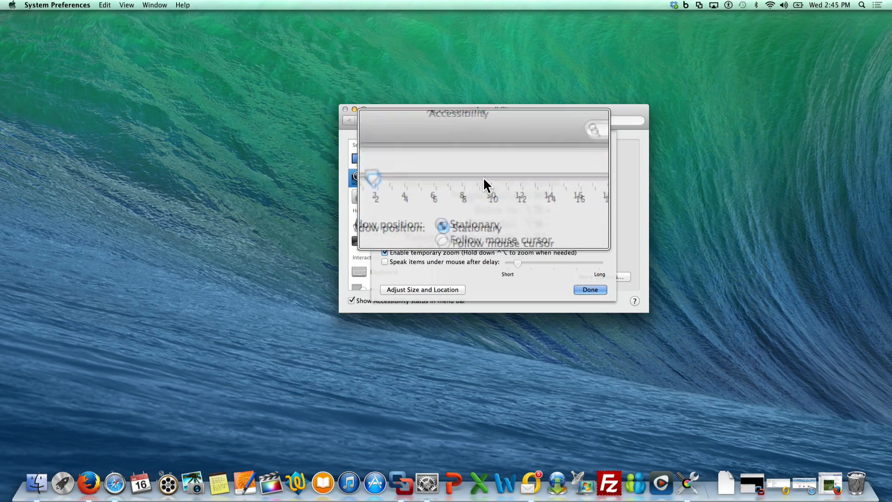
click(485, 197)
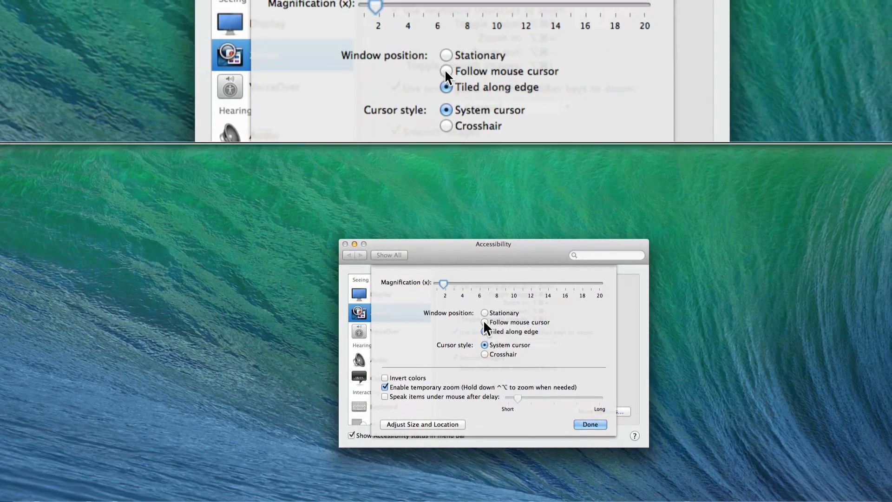
click(484, 323)
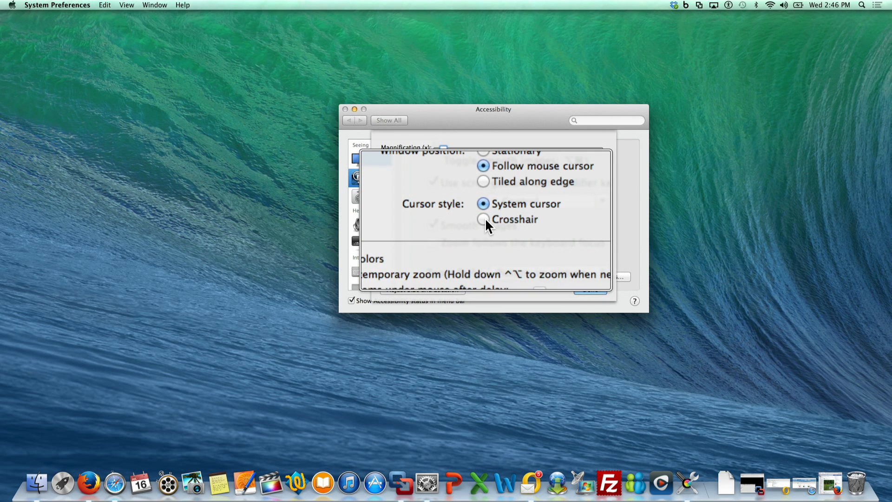
- Set the picture-in-picture cursor style to Crosshair and try inverting the colors of the zoom window
click(485, 219)
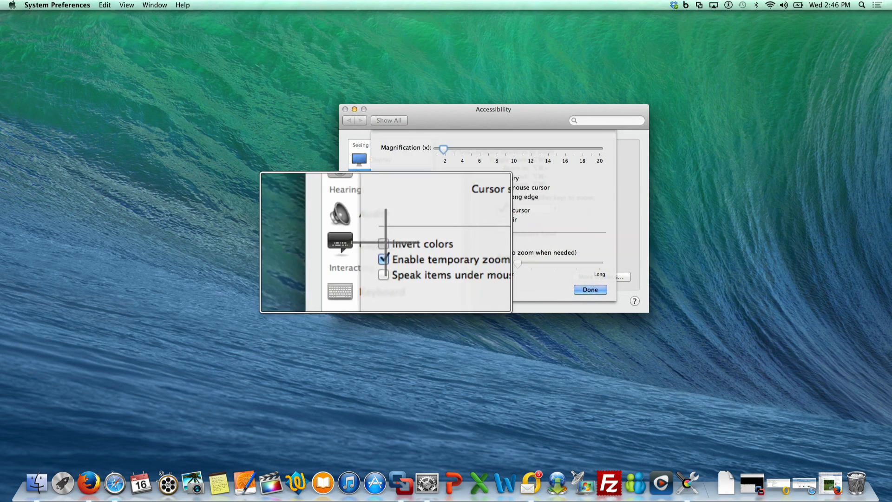
click(385, 243)
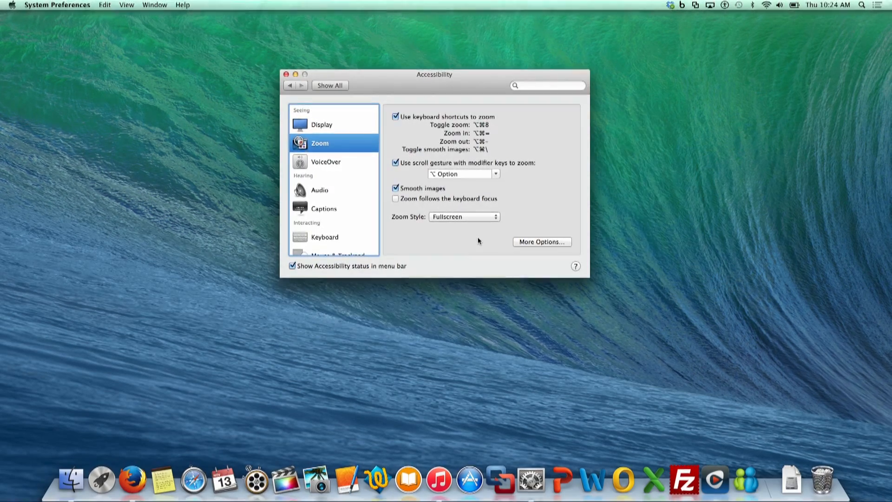
- Set the zoom style to Picture-in-picture and have it speak items under the mouse after a delay
click(479, 217)
click(479, 226)
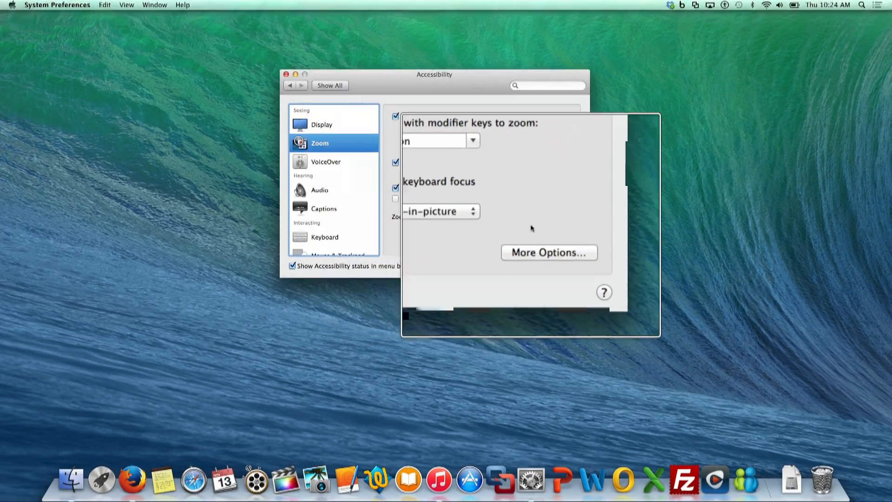
click(541, 247)
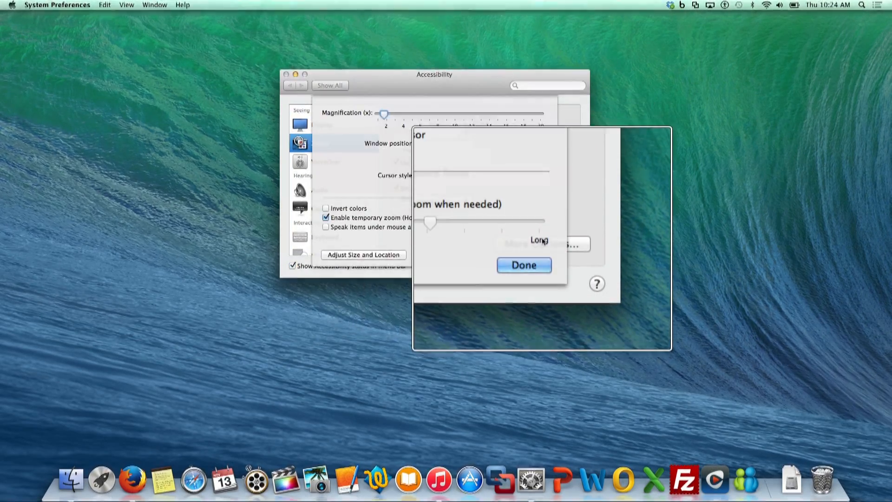
click(333, 229)
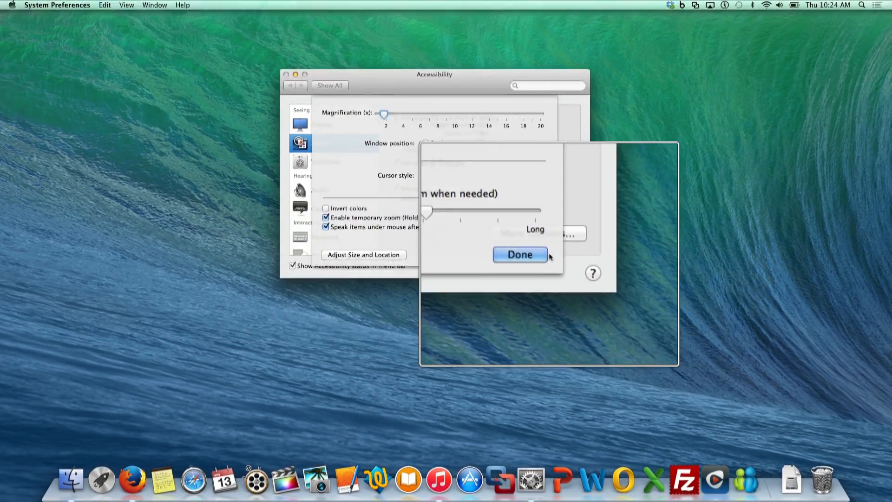
click(530, 255)
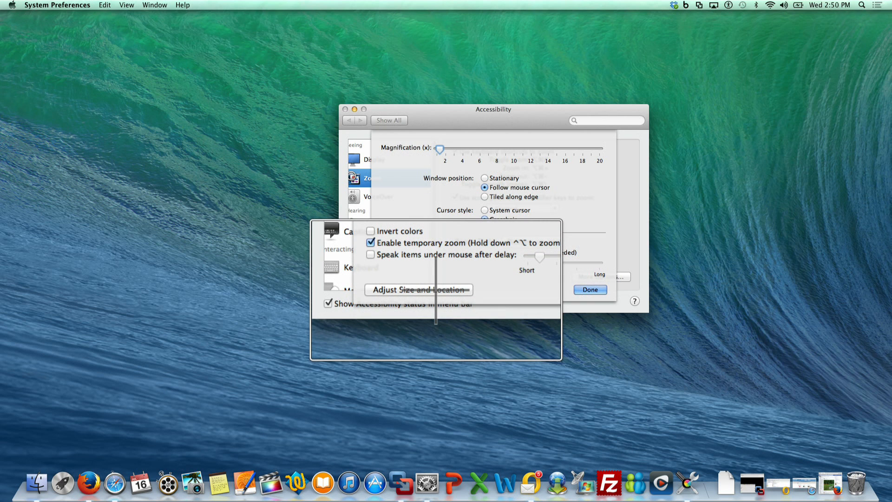
- Adjust the size of the picture-in-picture zoom window, extending it upward and widening it to the right, and accept the new size
click(436, 290)
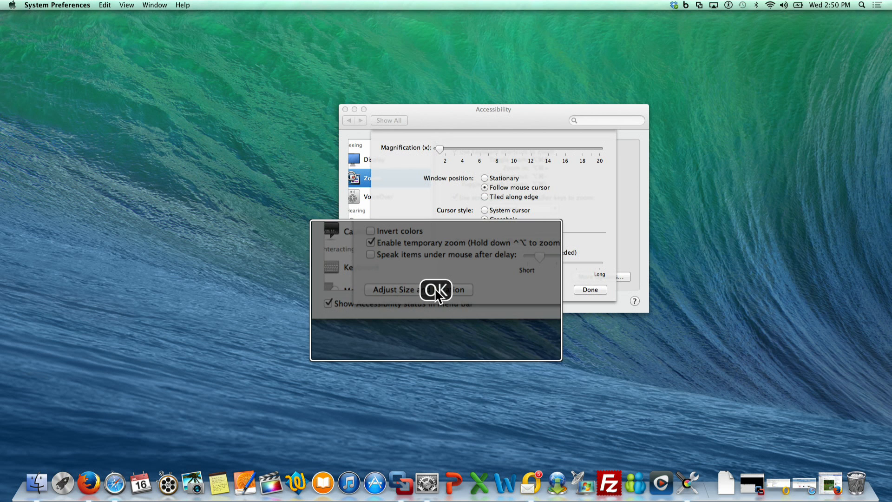
drag(463, 224, 456, 133)
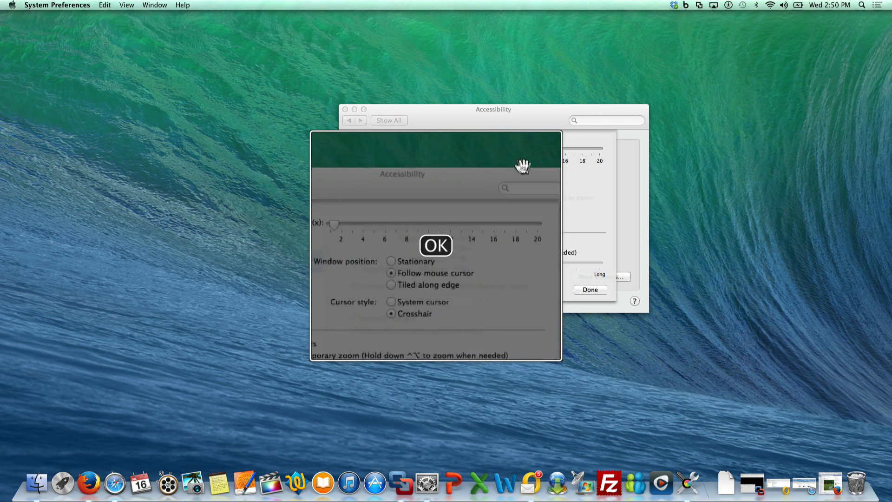
drag(560, 176, 707, 180)
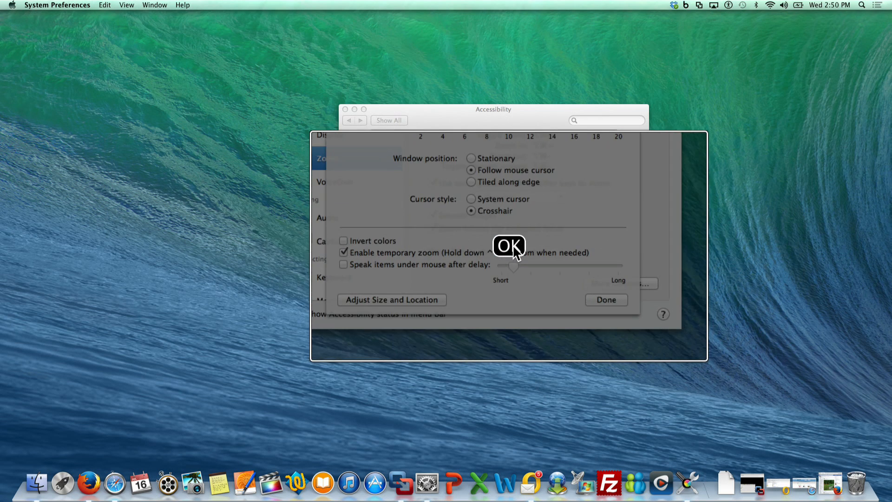
click(510, 247)
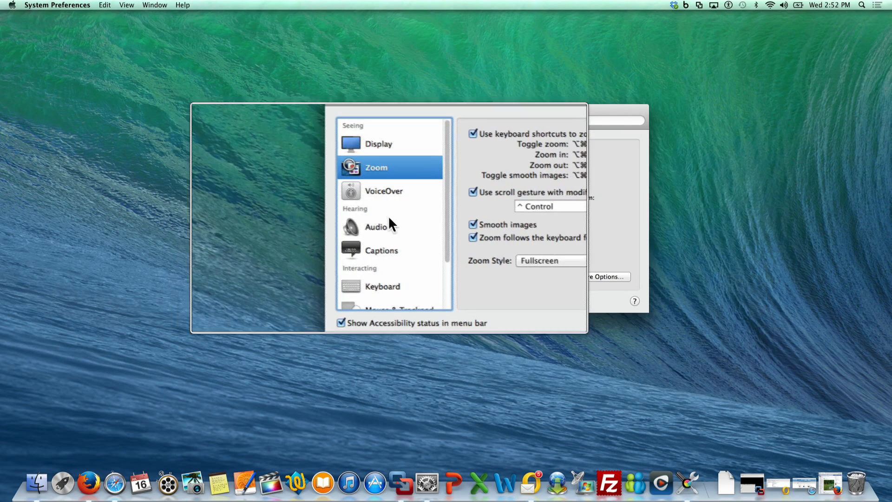
- Toggle the zoom off and show the VoiceOver accessibility settings
key(alt+super+8)
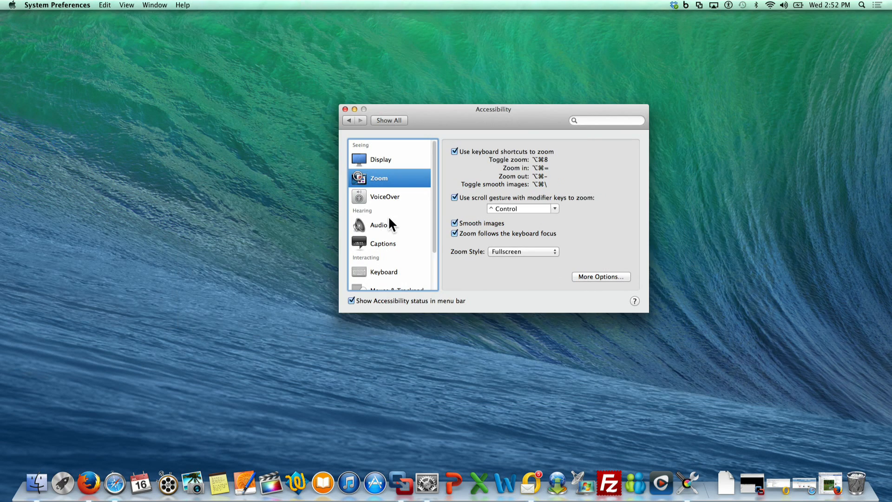
click(399, 199)
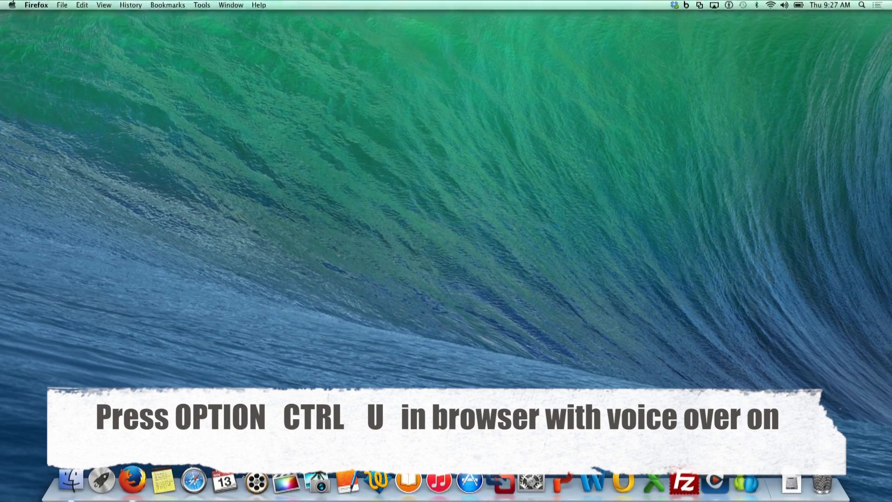
- Switch to Firefox and use the VoiceOver rotor to go through the Facebook page's landmarks down to main
click(133, 484)
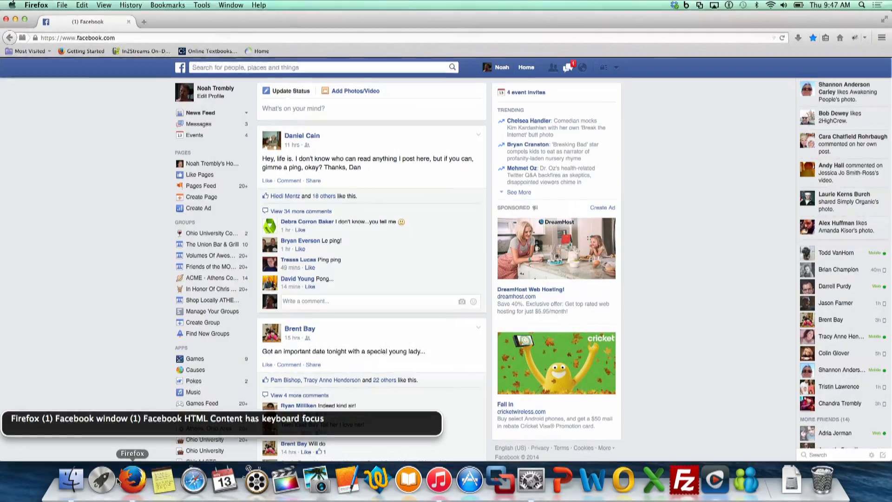
key(ctrl+alt+u)
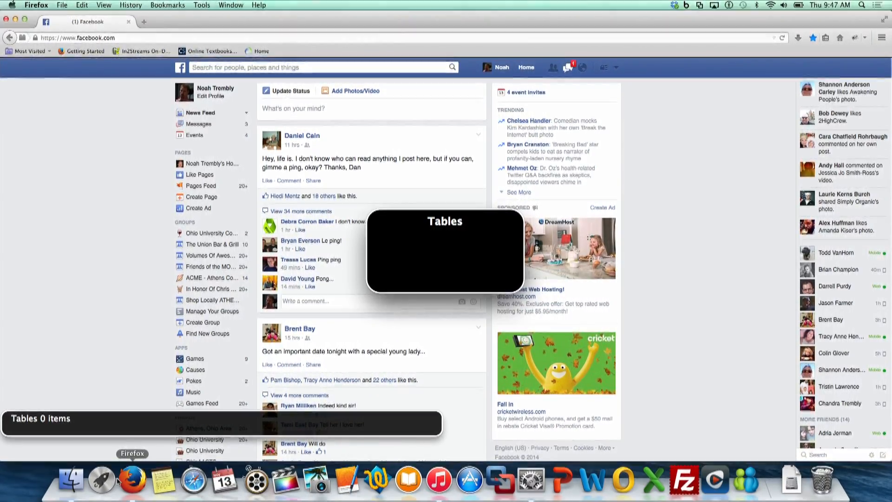
key(Right)
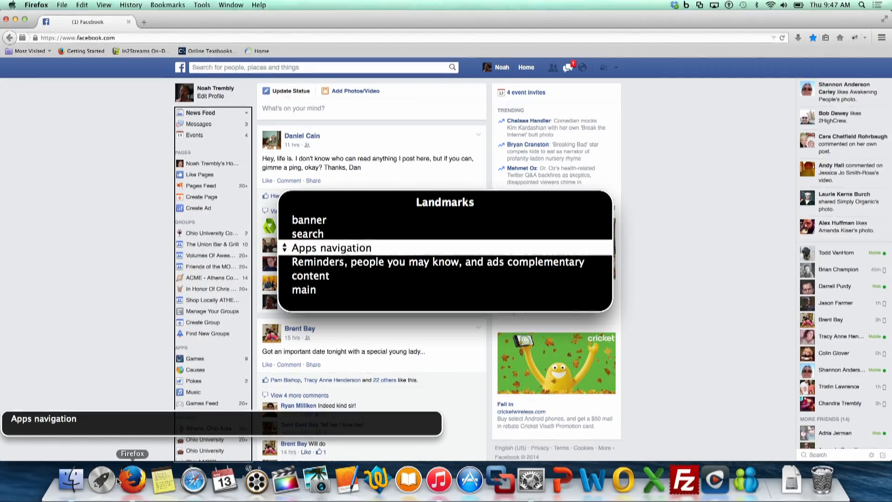
key(Down)
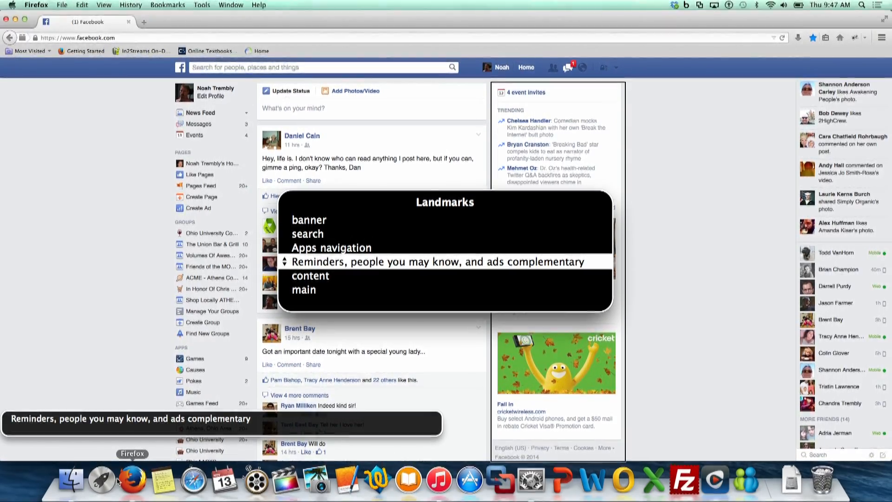
key(Down)
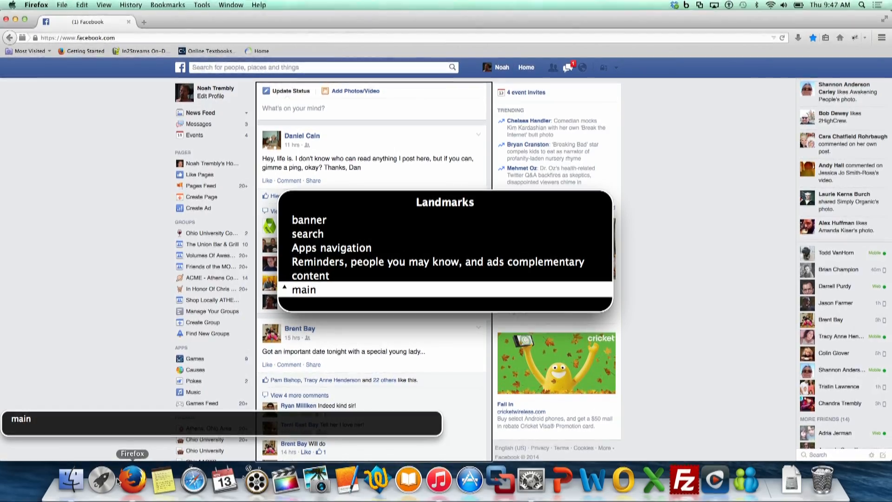
- Switch the VoiceOver rotor to Headings and jump to the GROUPSMore heading on the page
key(Right)
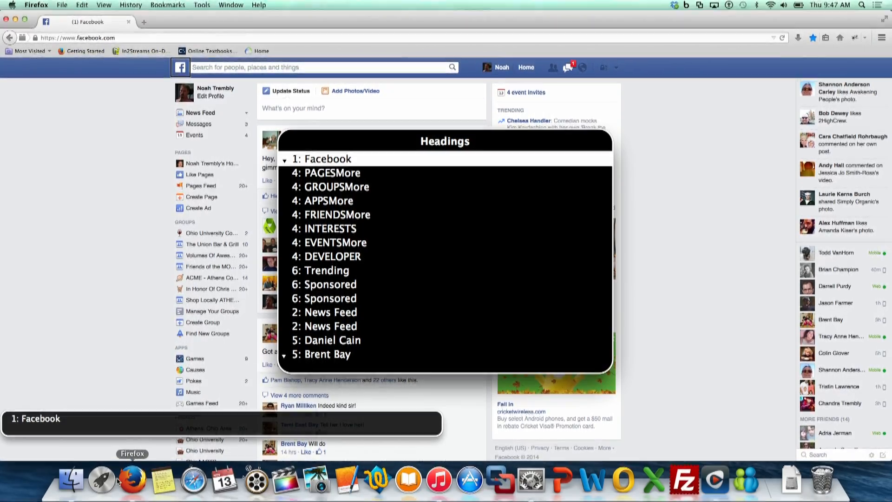
key(Down)
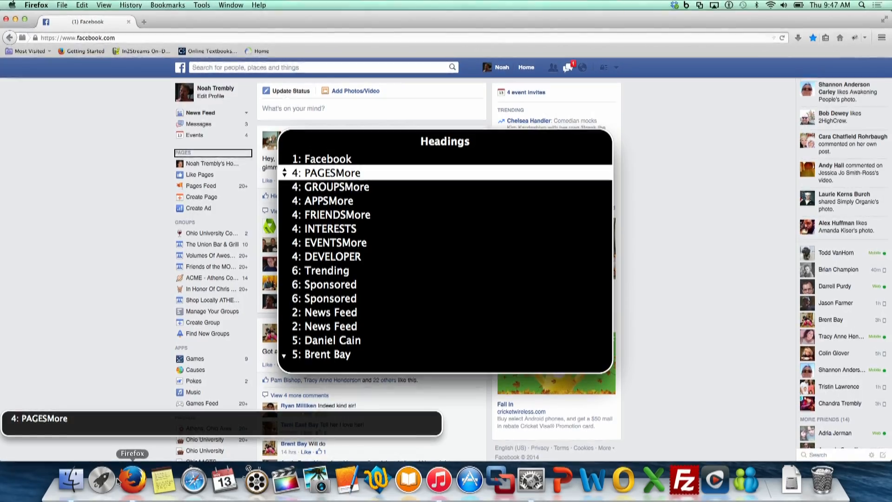
key(Down)
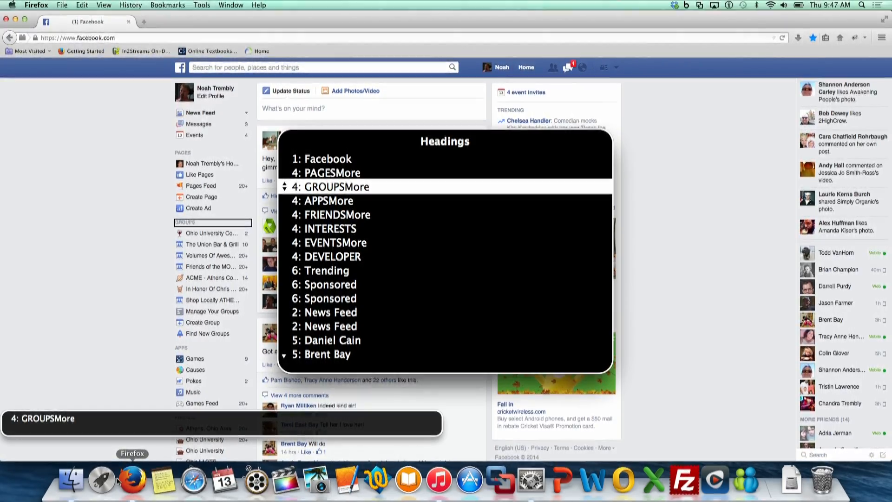
key(Return)
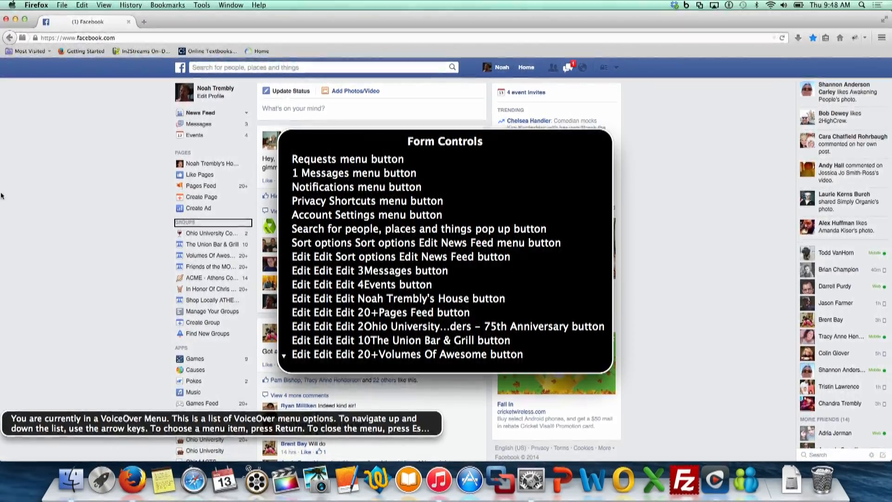
- Close the Facebook window, dismiss the VoiceOver rotor and disable VoiceOver in the Accessibility settings
click(6, 20)
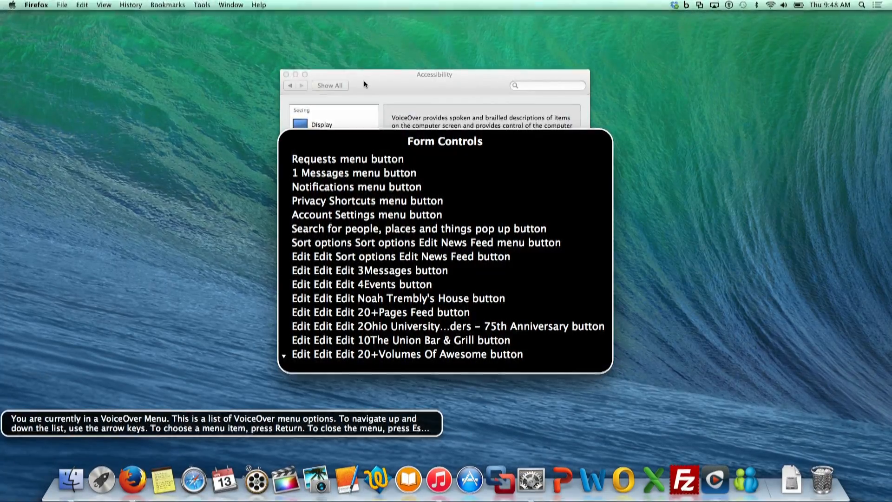
key(Escape)
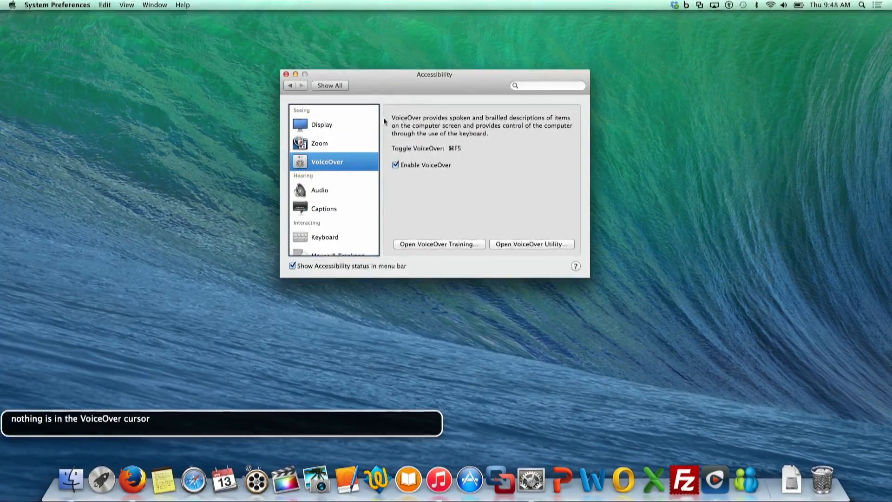
click(396, 165)
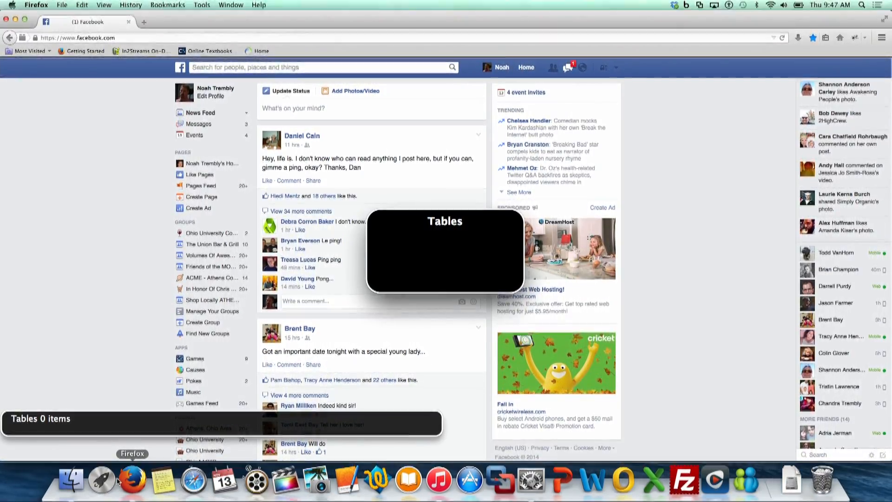
- Browse the Facebook page's landmarks from banner to main and its first headings in the VoiceOver rotor
key(Right)
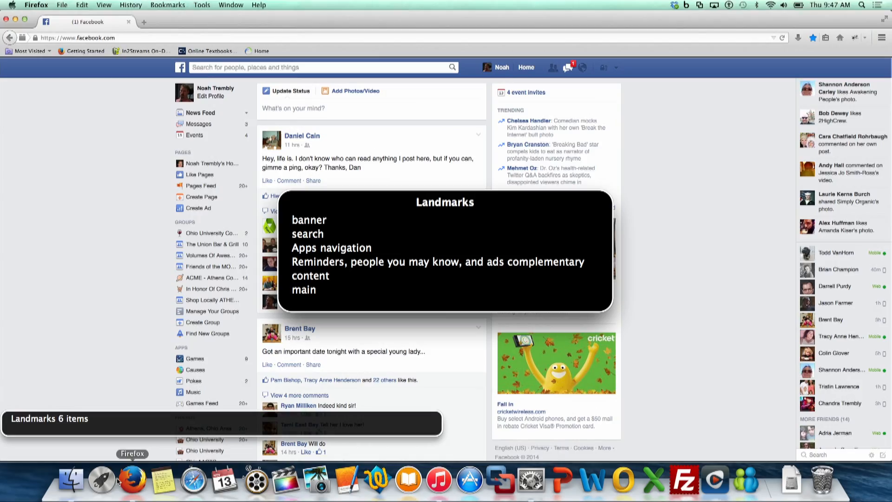
key(Down)
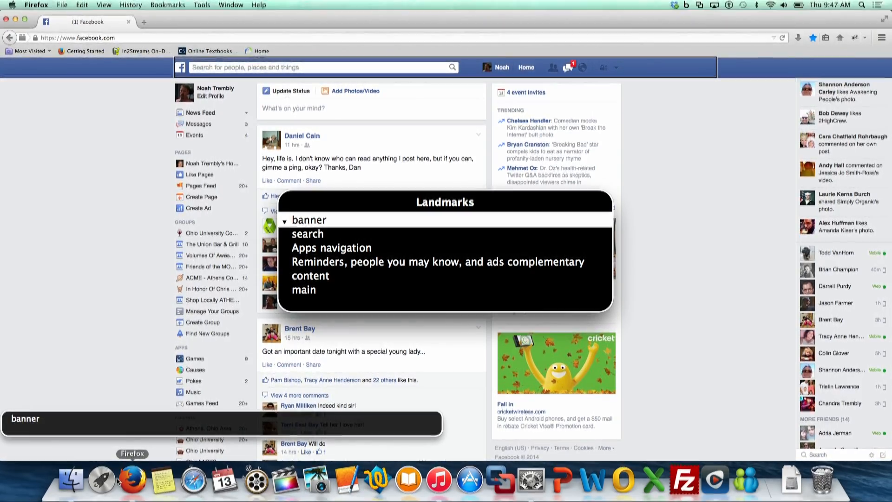
key(Down)
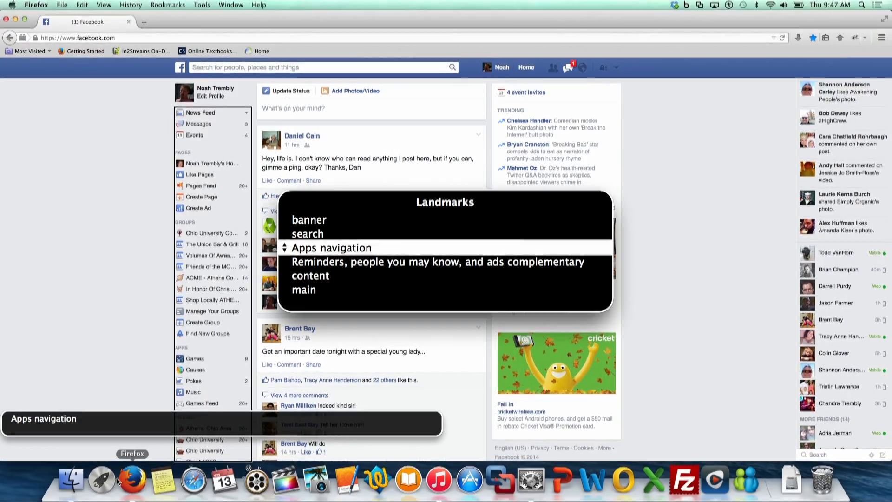
key(Down)
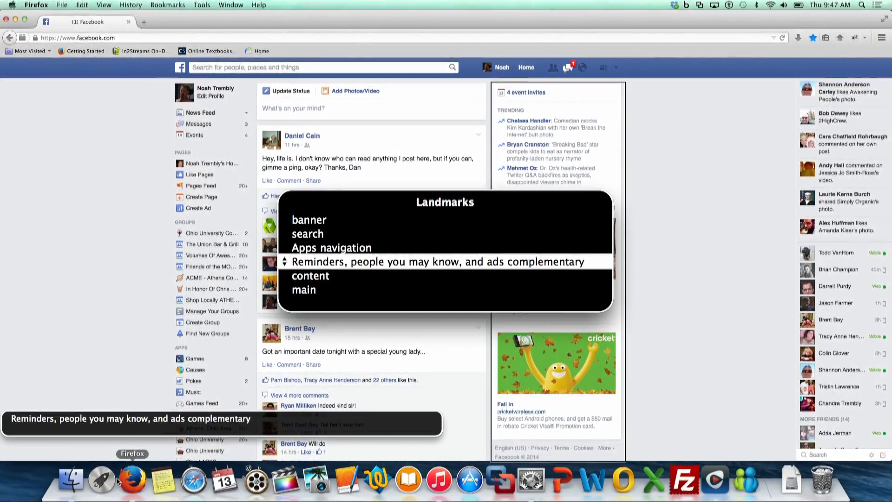
key(Down)
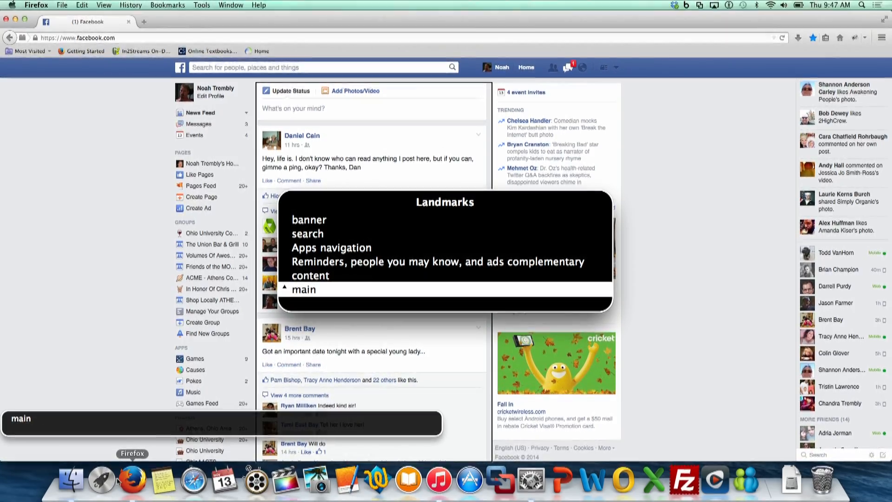
key(Right)
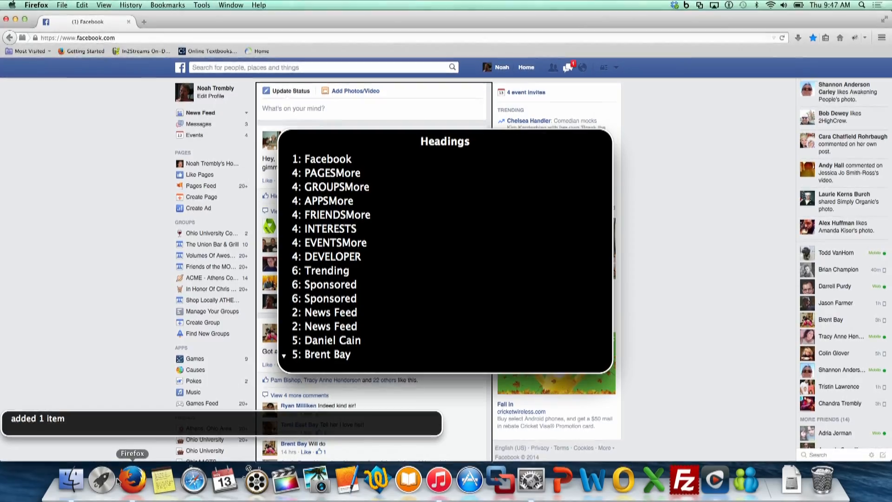
key(Down)
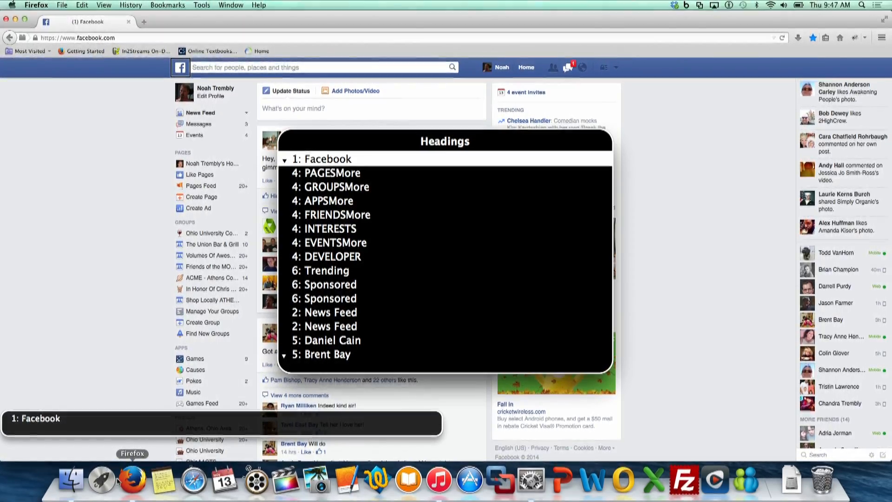
key(Down)
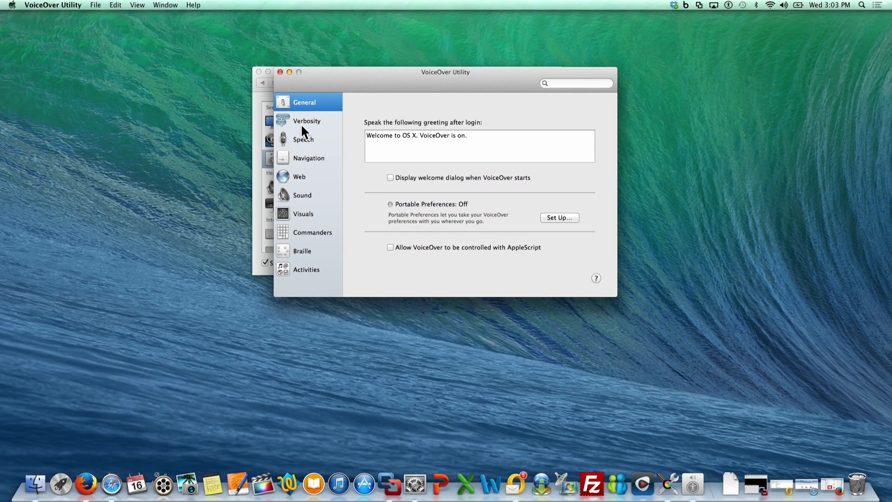
- Review the default speech verbosity setting and the voices offered for the default VoiceOver speech
click(301, 127)
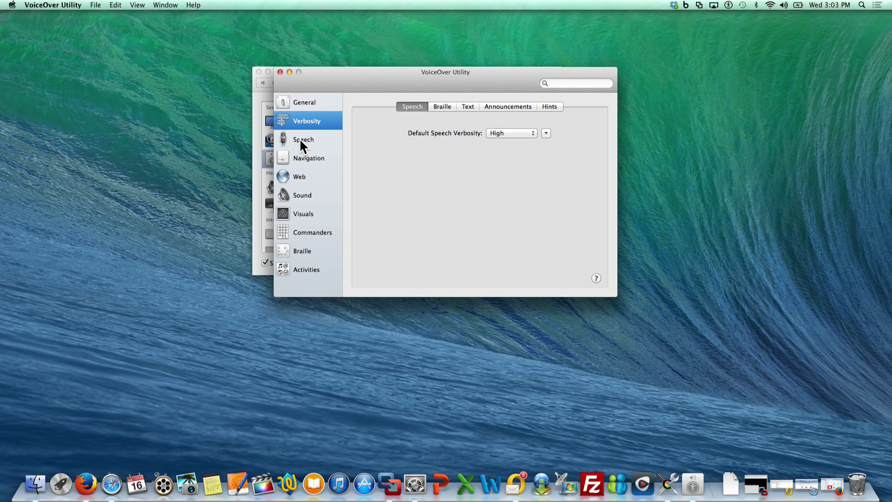
click(303, 144)
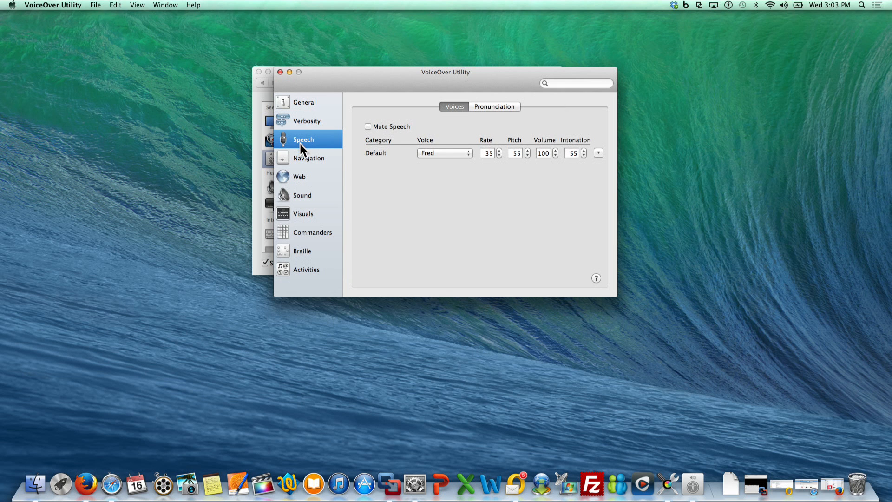
click(465, 155)
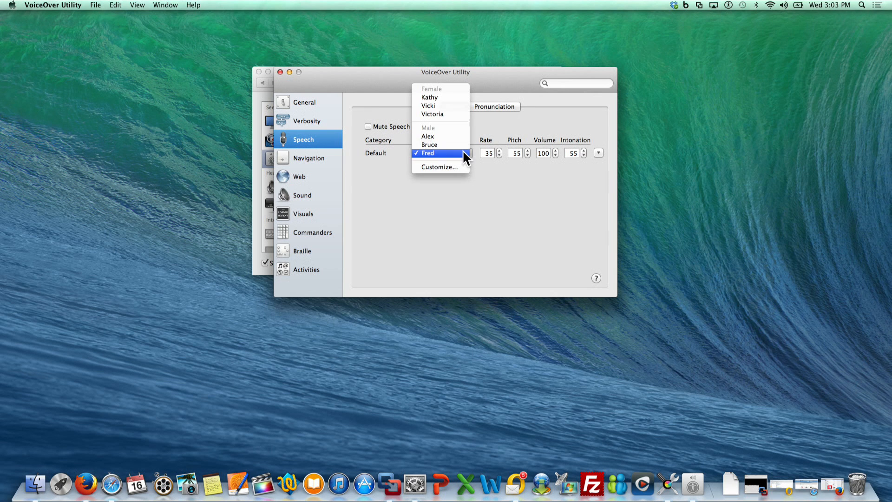
click(465, 154)
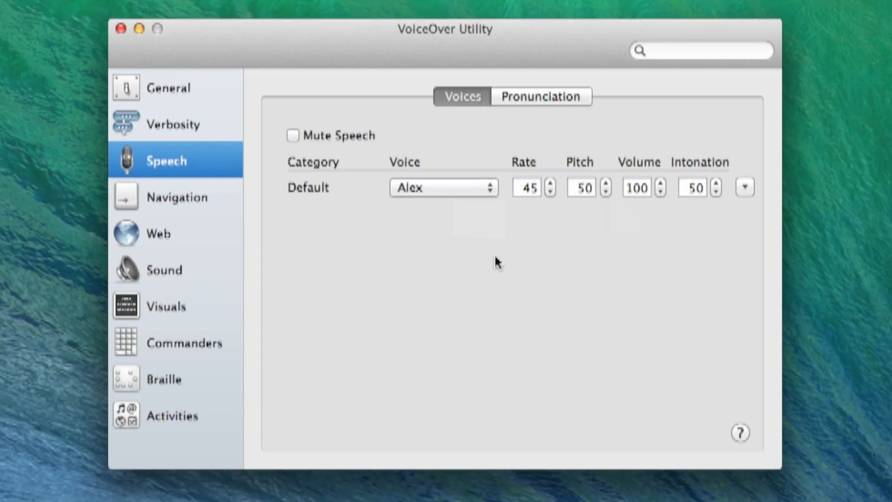
- Set the default Alex voice's rate to 30 and its pitch to 55
click(549, 192)
click(549, 192)
click(550, 192)
click(550, 191)
click(550, 191)
click(550, 191)
click(550, 191)
click(550, 192)
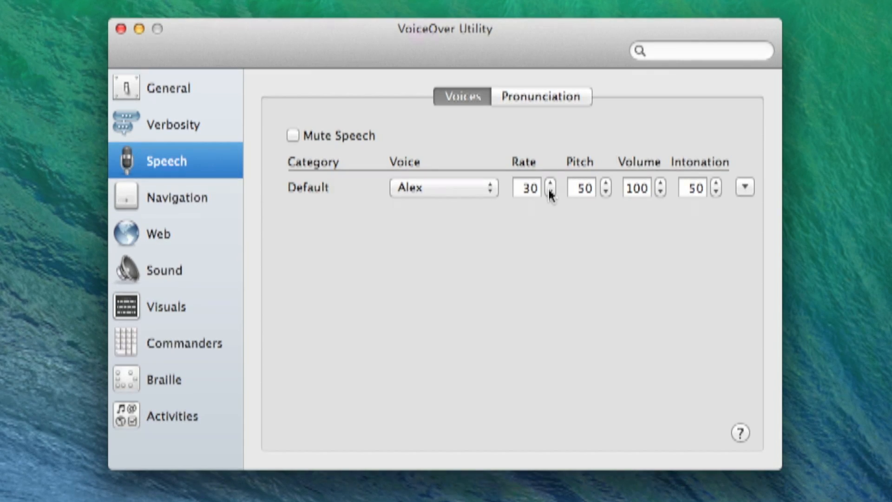
click(606, 185)
click(606, 184)
click(606, 185)
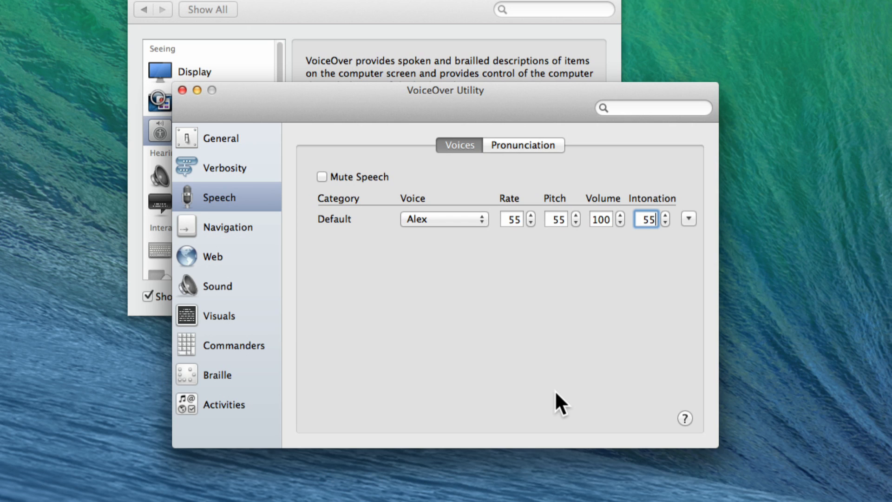
- Open the voice customization list for the default voice and browse the voices available in other languages
click(238, 228)
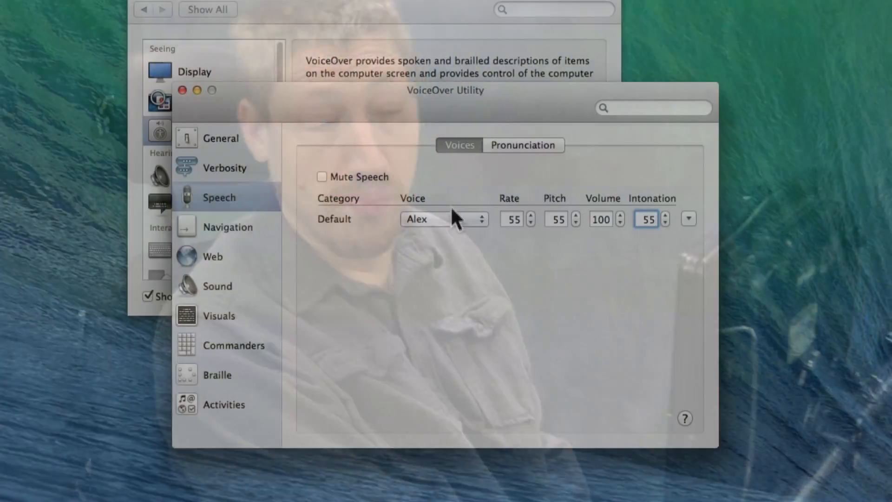
click(451, 219)
click(444, 266)
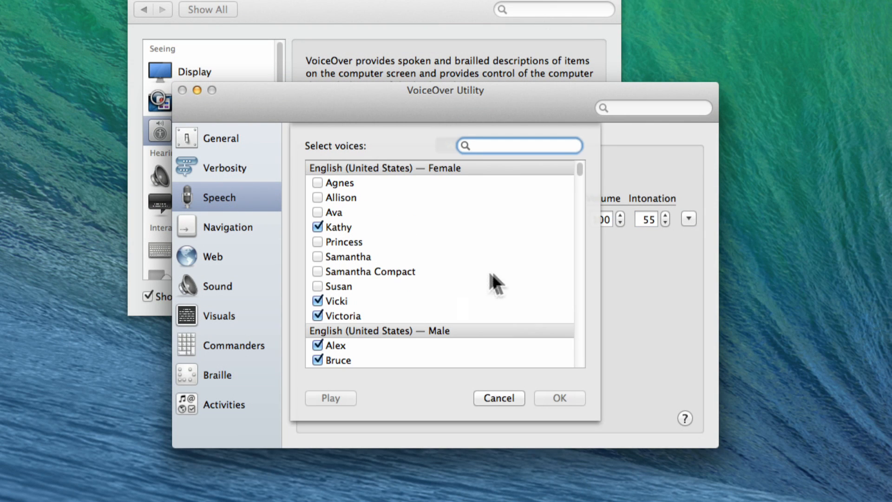
scroll(495, 276, down, 15)
scroll(496, 275, down, 15)
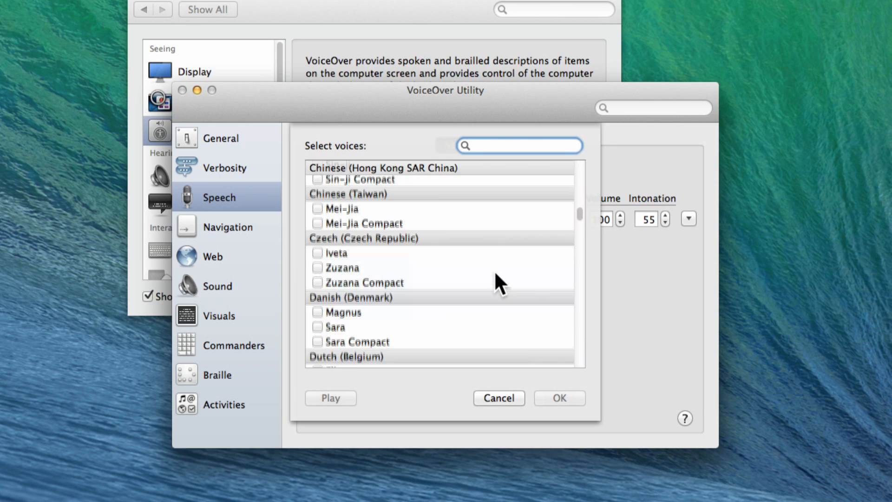
scroll(495, 274, up, 5)
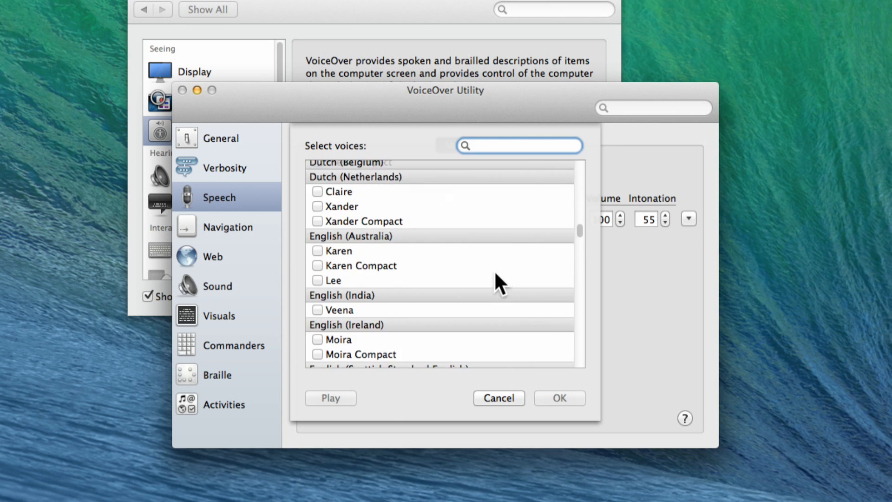
scroll(495, 274, down, 10)
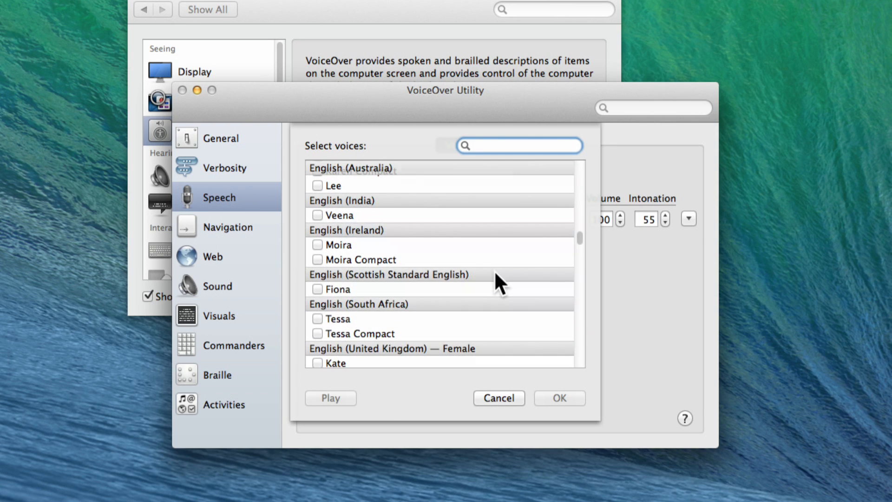
scroll(496, 275, down, 3)
scroll(496, 274, down, 6)
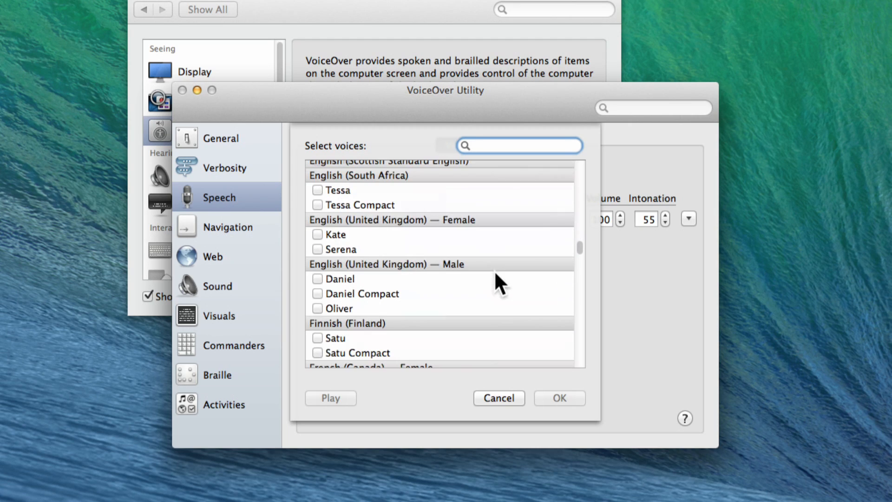
scroll(495, 277, down, 20)
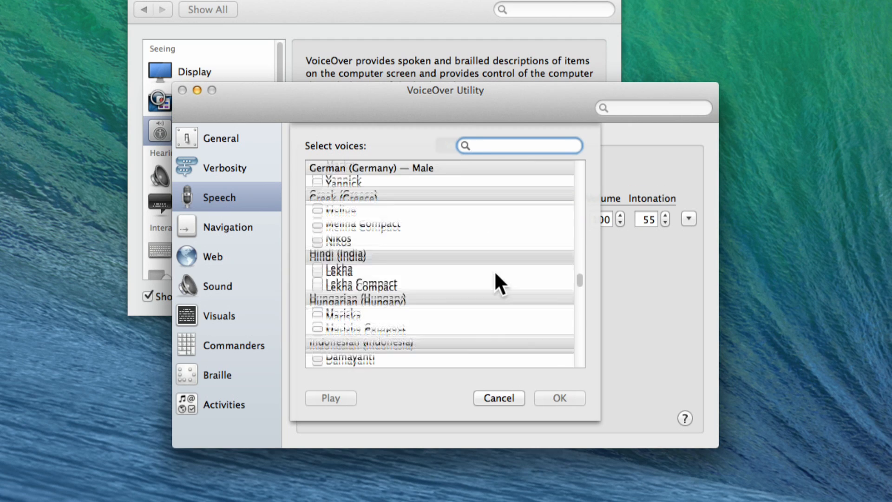
scroll(495, 275, down, 10)
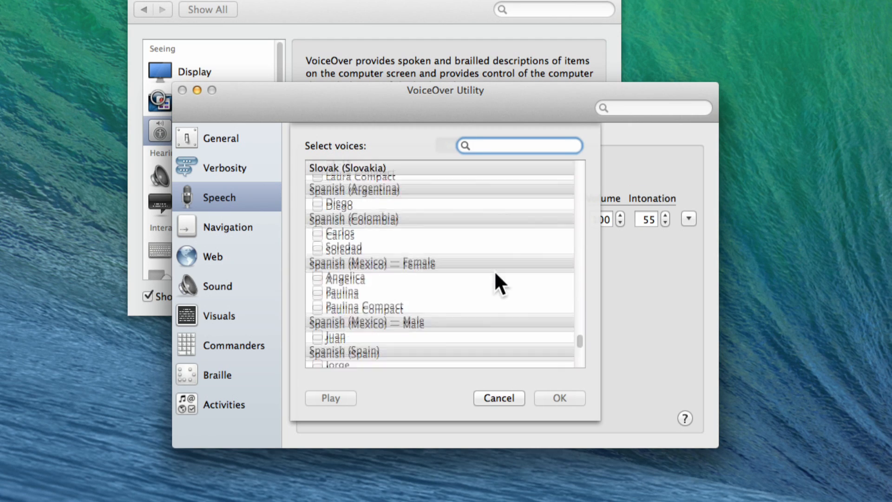
scroll(496, 275, up, 20)
scroll(494, 270, up, 10)
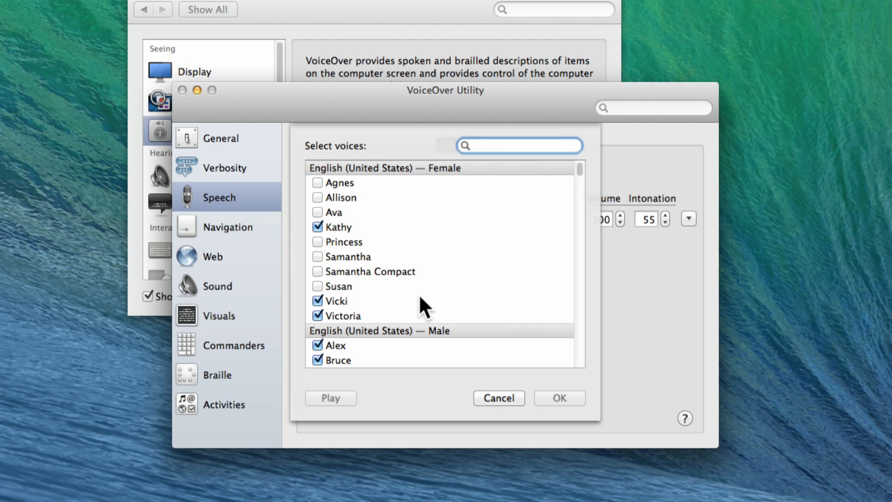
- Select the Tom and Samantha English (United States) voices for download in the voice customization list
scroll(475, 266, down, 6)
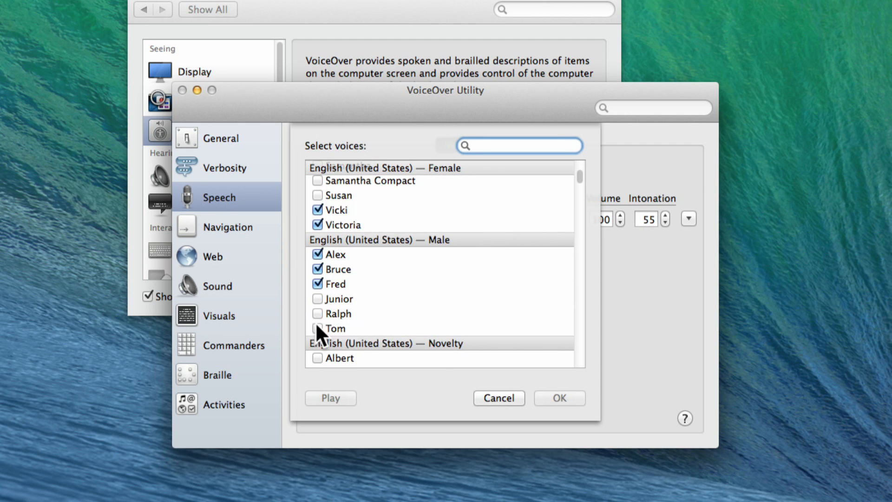
click(317, 328)
scroll(463, 320, up, 3)
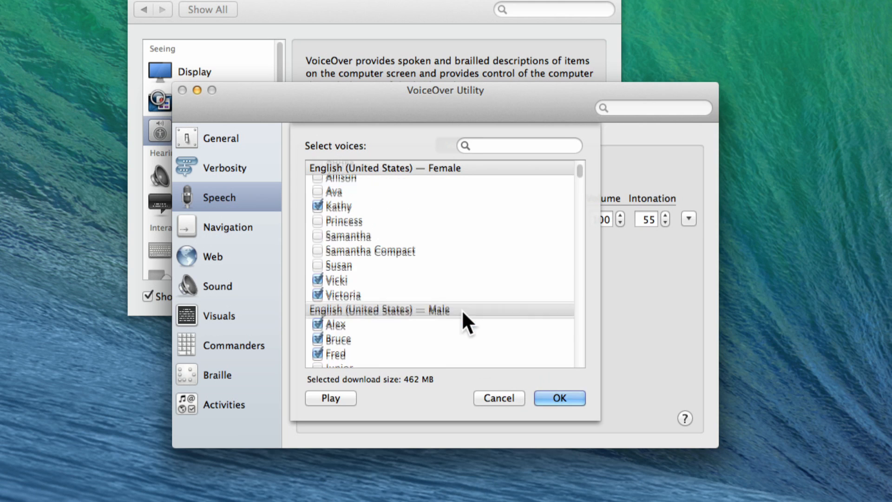
click(318, 256)
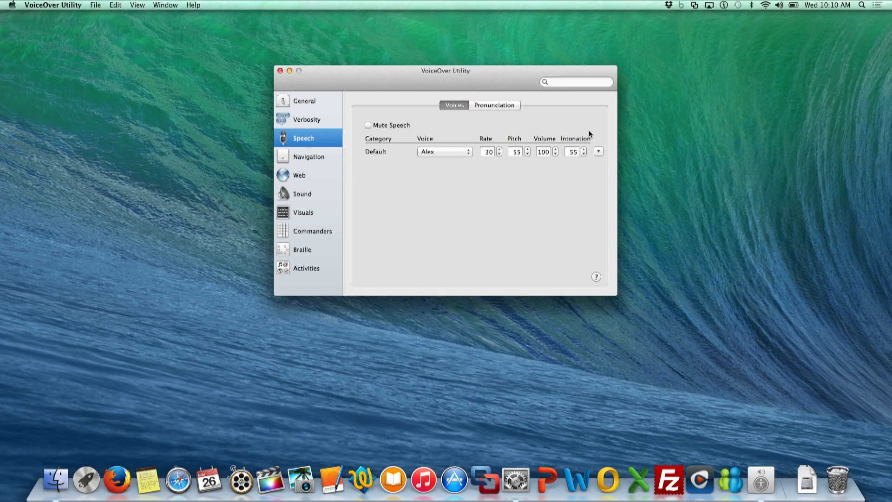
- Expand the default voice's additional categories and show the Pronunciation settings for speech
click(598, 152)
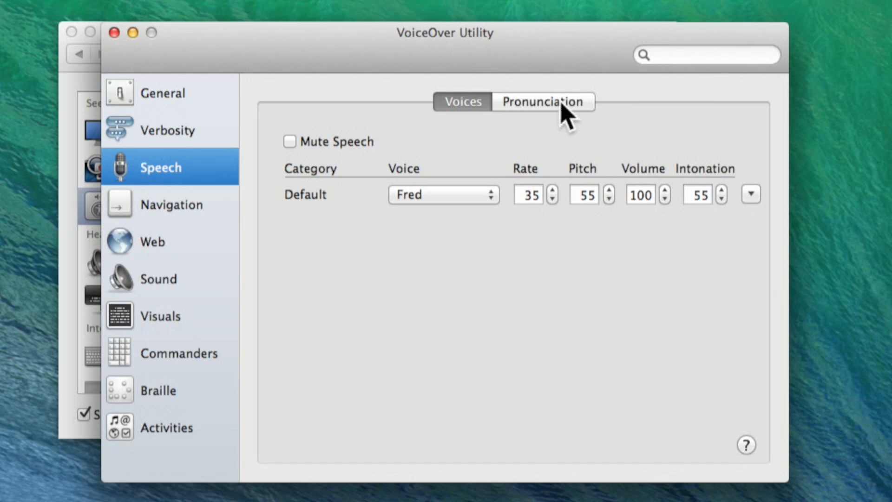
click(560, 103)
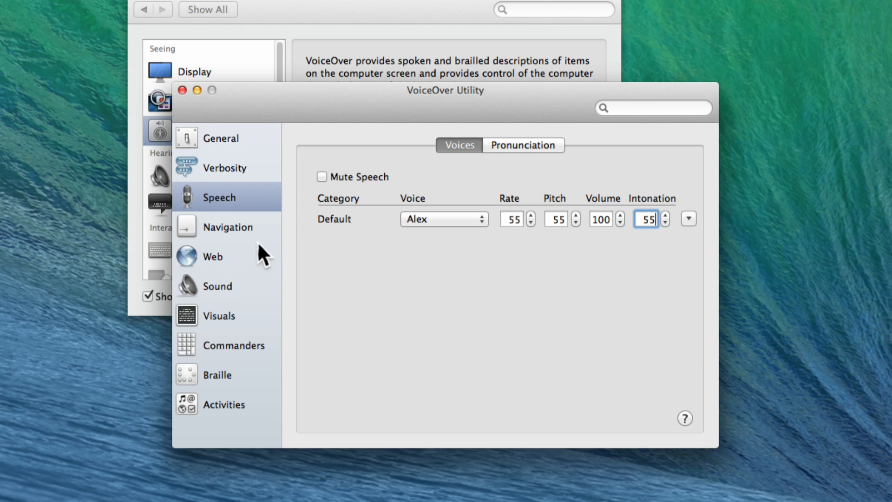
- Examine VoiceOver's web navigation settings, including the Navigate Images choices, and its page loading options
click(186, 204)
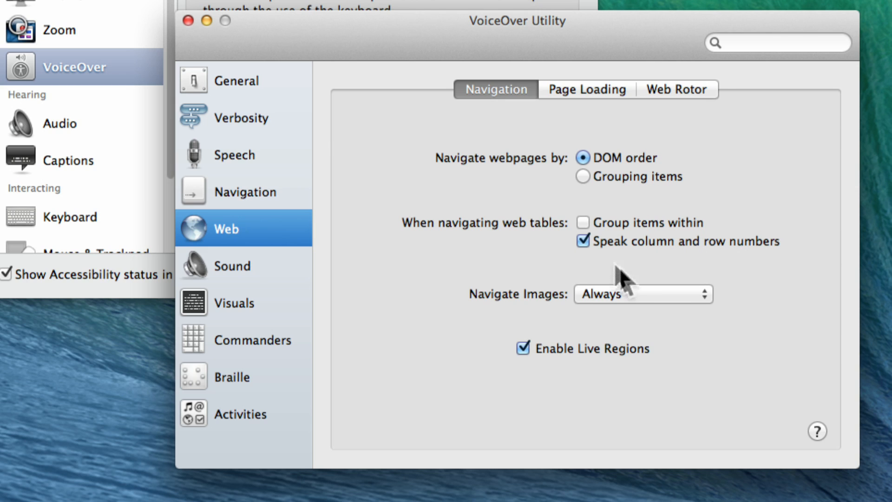
click(646, 293)
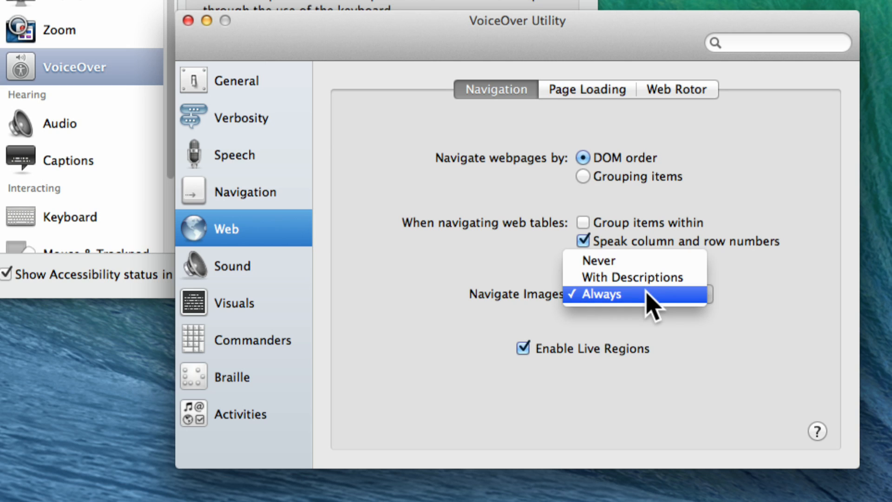
click(646, 293)
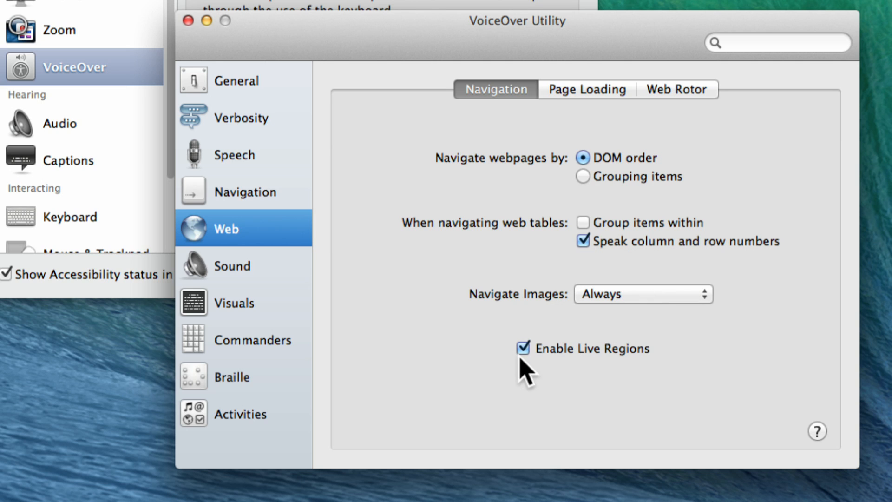
click(591, 91)
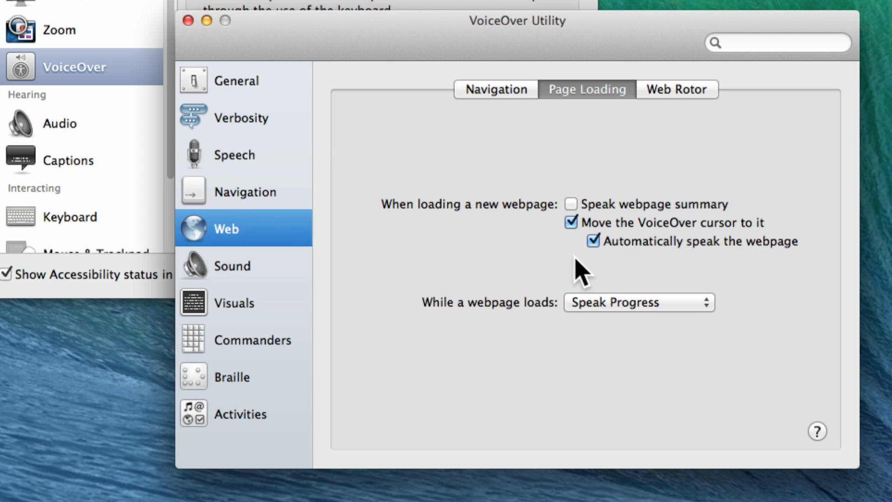
- Look through the Web Rotor item list down to Checkboxes and move the VoiceOver Utility window clear of the Accessibility list
click(679, 92)
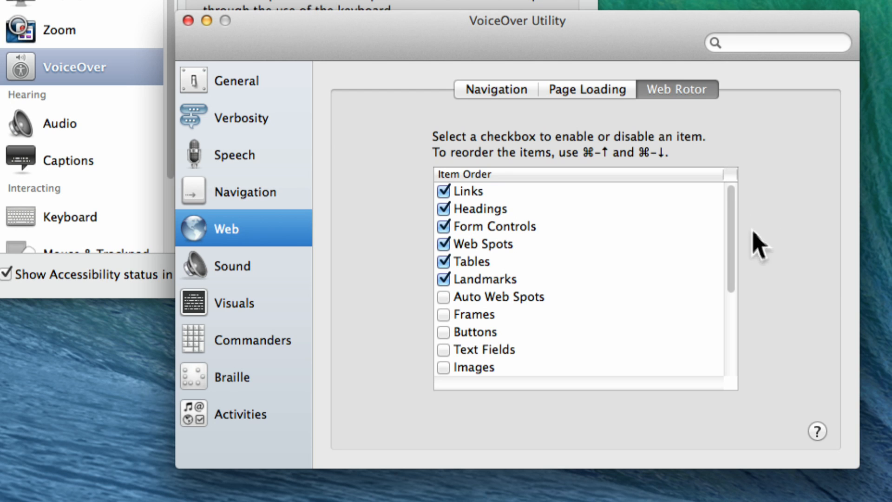
scroll(657, 303, down, 3)
scroll(657, 303, down, 5)
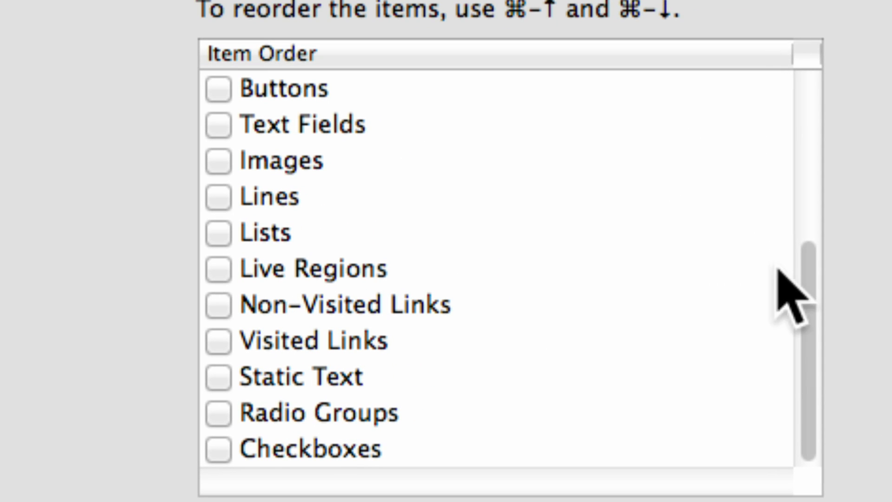
scroll(806, 293, up, 1)
drag(807, 294, 836, 305)
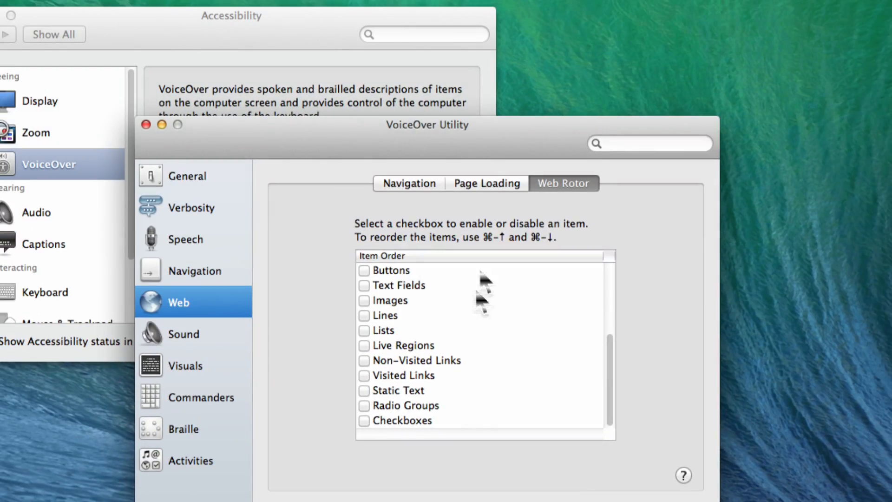
drag(542, 138, 595, 98)
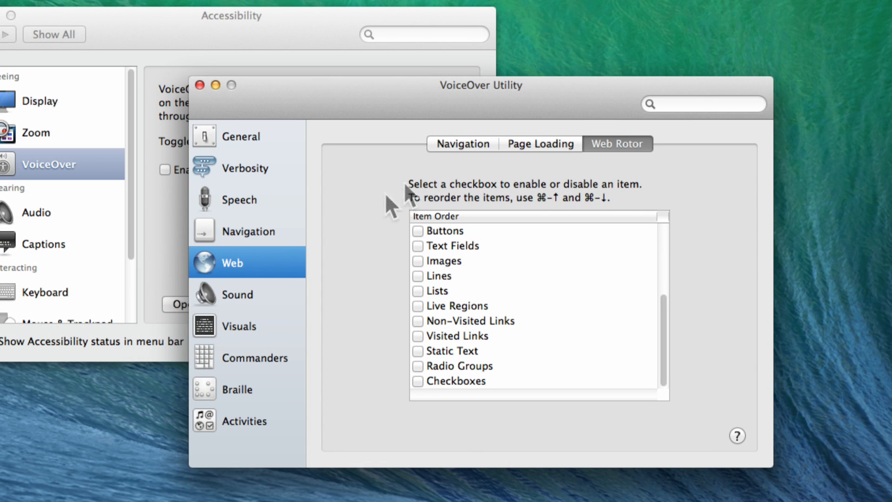
- Review VoiceOver's sound settings and the available output devices, keeping System default selected
click(250, 293)
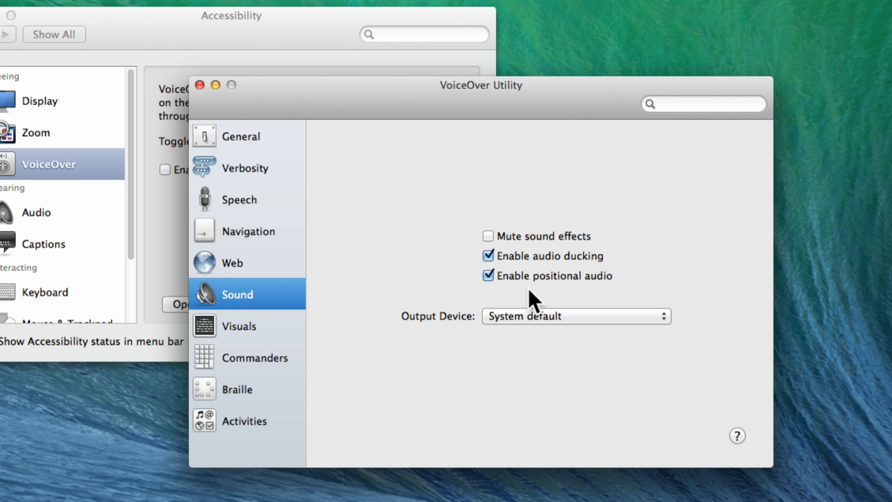
click(566, 317)
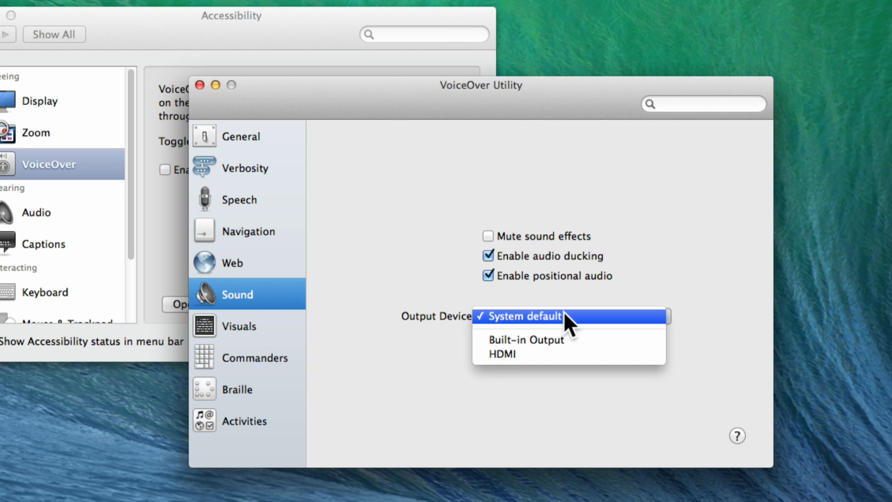
click(620, 315)
click(566, 228)
- Examine the VoiceOver cursor's magnification slider and the sentence or word movement choices in the Visuals settings
click(257, 322)
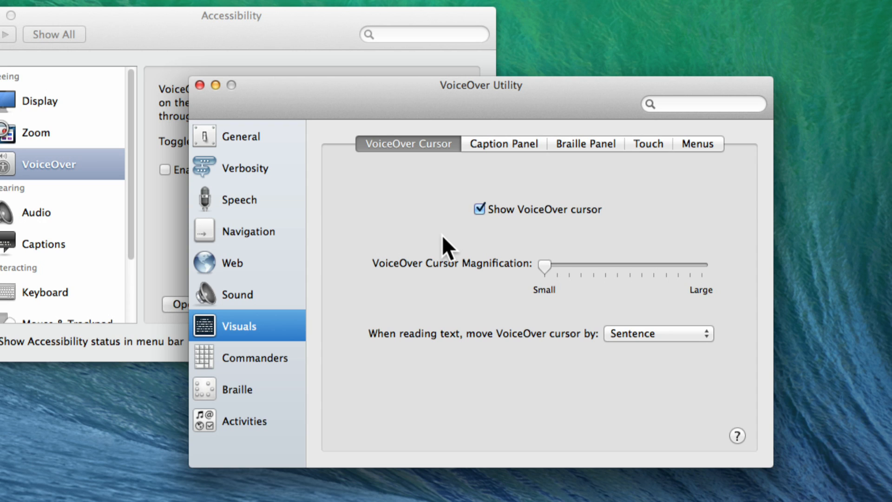
mouse_move(543, 265)
mouse_down()
mouse_move(679, 266)
mouse_move(555, 267)
mouse_up()
click(677, 333)
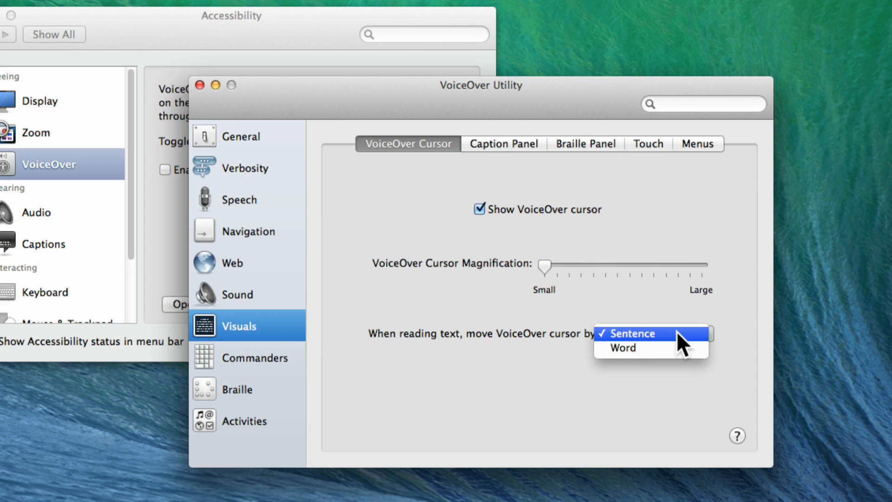
click(677, 333)
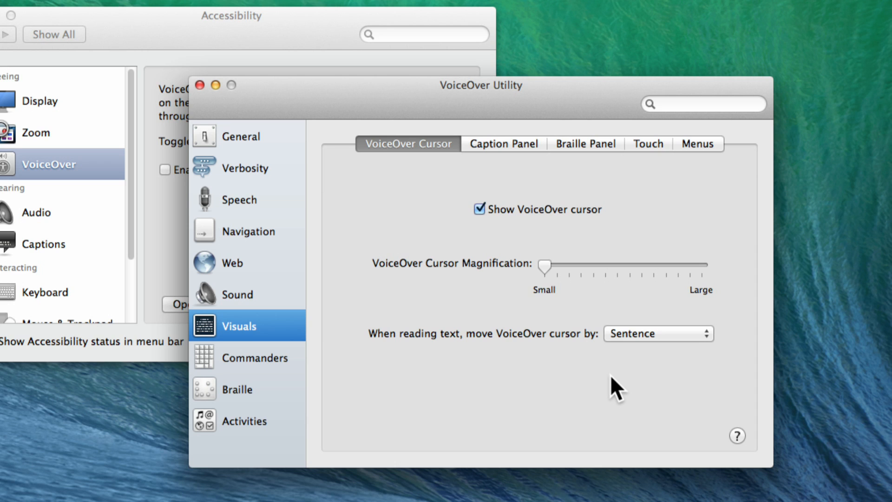
- Examine the caption panel's font size, rows and transparency settings, and show the braille panel's display settings
click(489, 144)
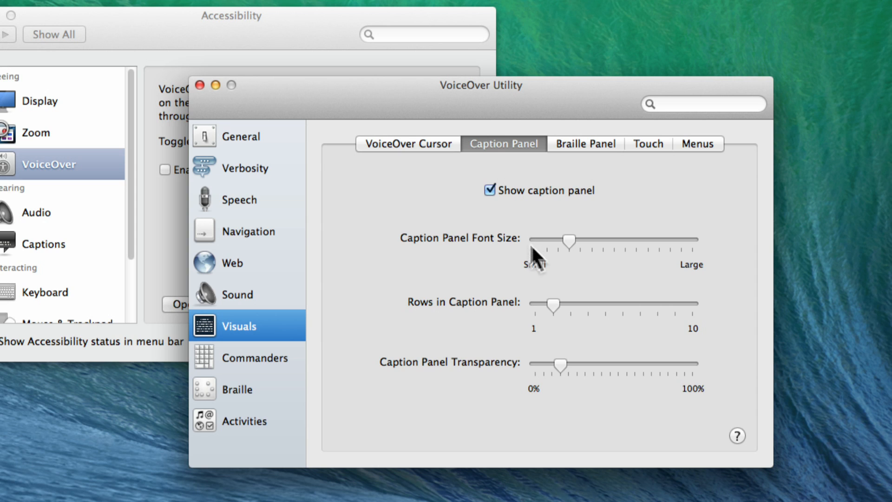
mouse_move(571, 243)
mouse_down()
mouse_move(638, 244)
mouse_move(571, 250)
mouse_up()
click(585, 143)
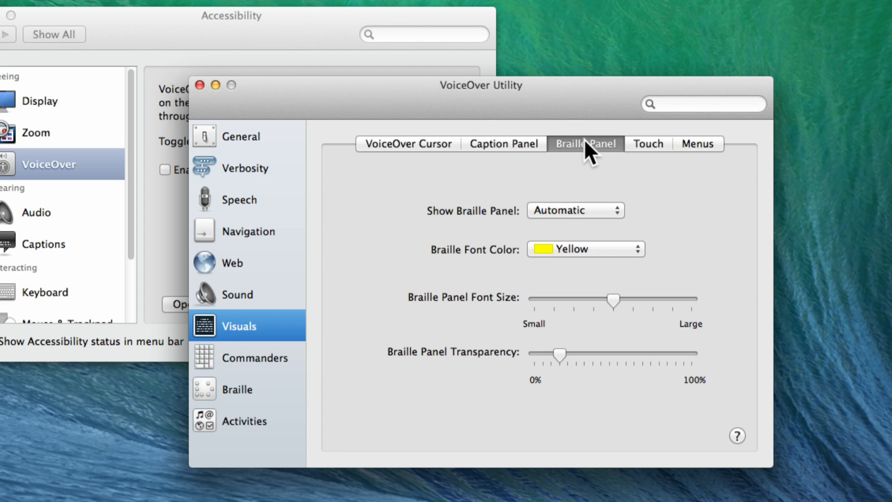
- Examine the braille panel's visibility, font color and font size options, keeping Automatic and Yellow, and view the Touch and Menus visual settings
click(603, 207)
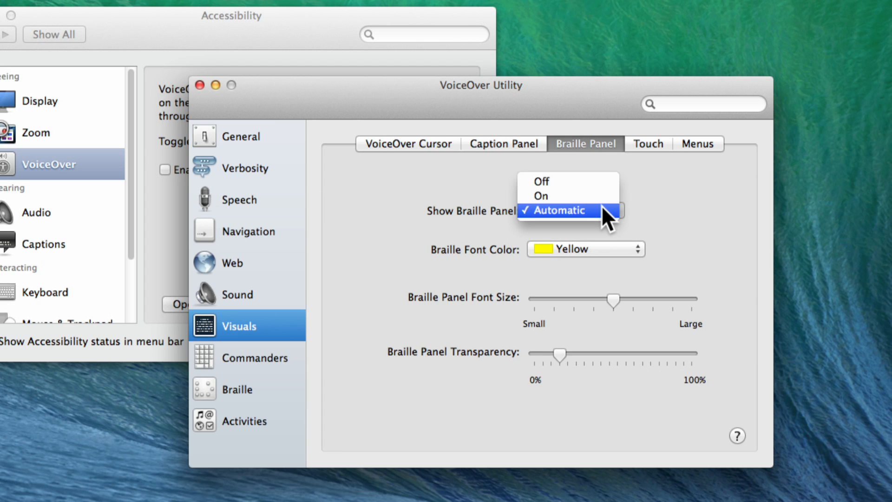
click(603, 207)
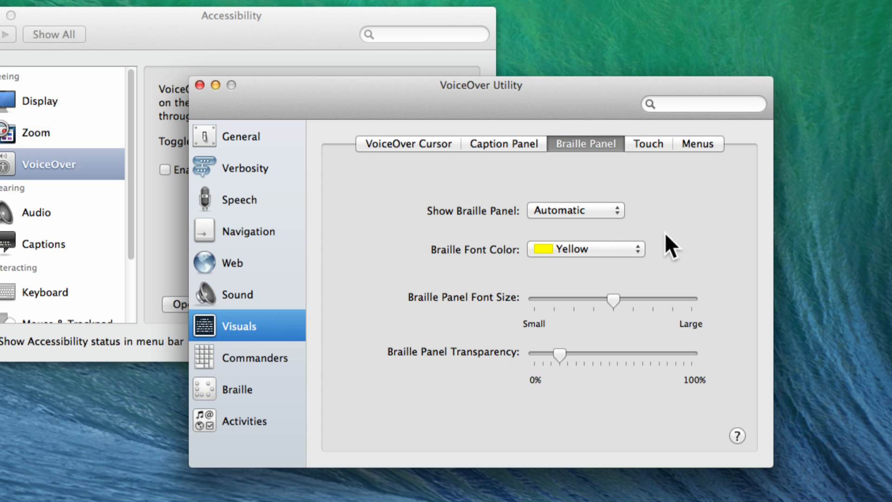
click(630, 251)
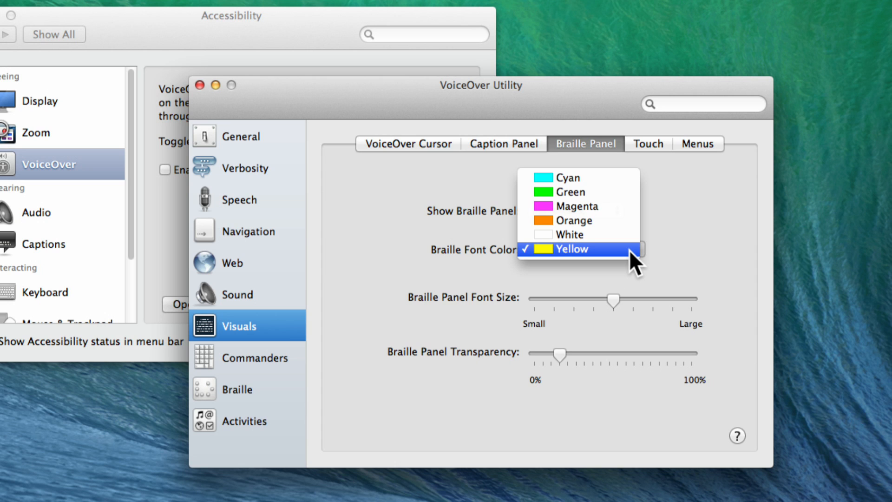
click(630, 249)
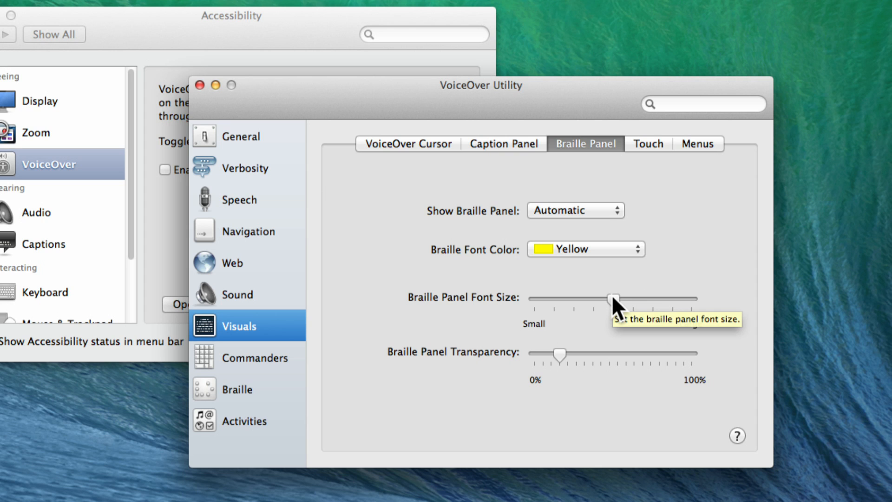
mouse_move(612, 295)
mouse_down()
mouse_move(597, 301)
mouse_move(615, 306)
mouse_up()
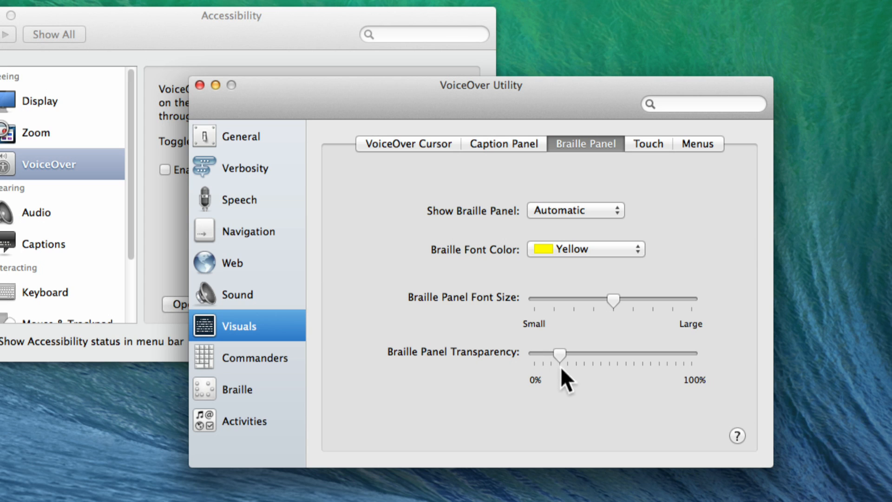
click(648, 144)
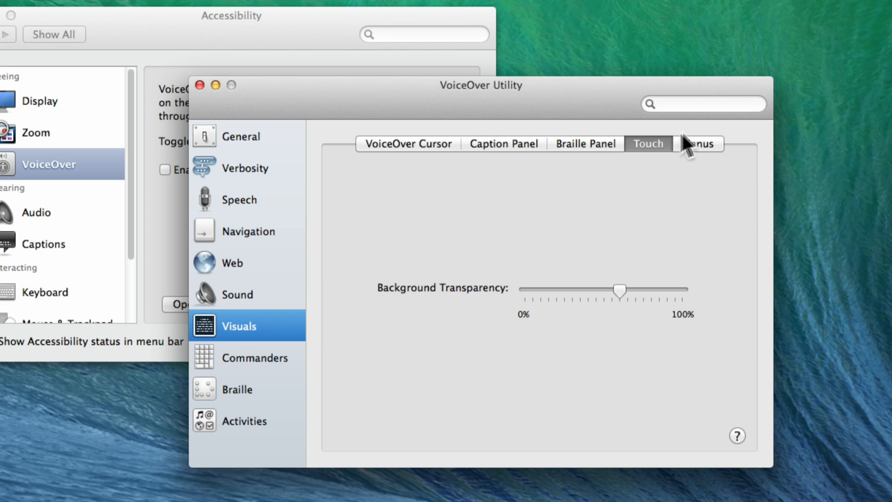
click(696, 144)
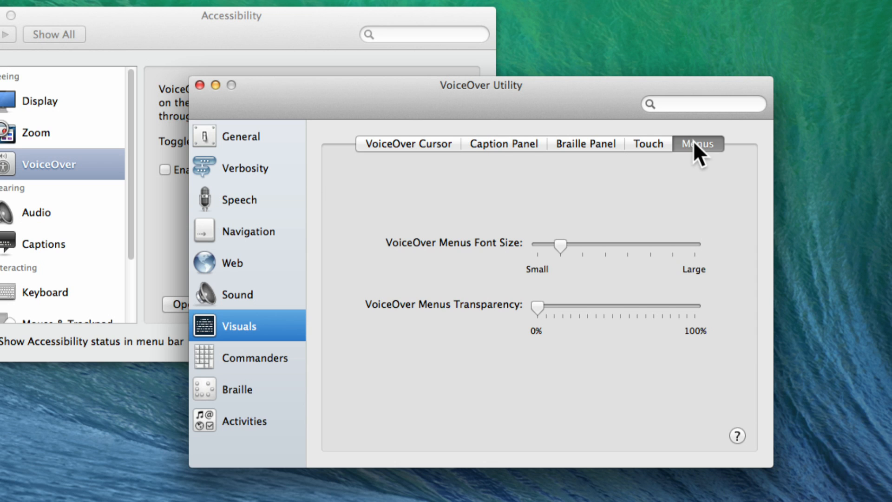
- Examine the Trackpad Commander settings and look through the commands assigned to the NumPad Commander keys
click(251, 357)
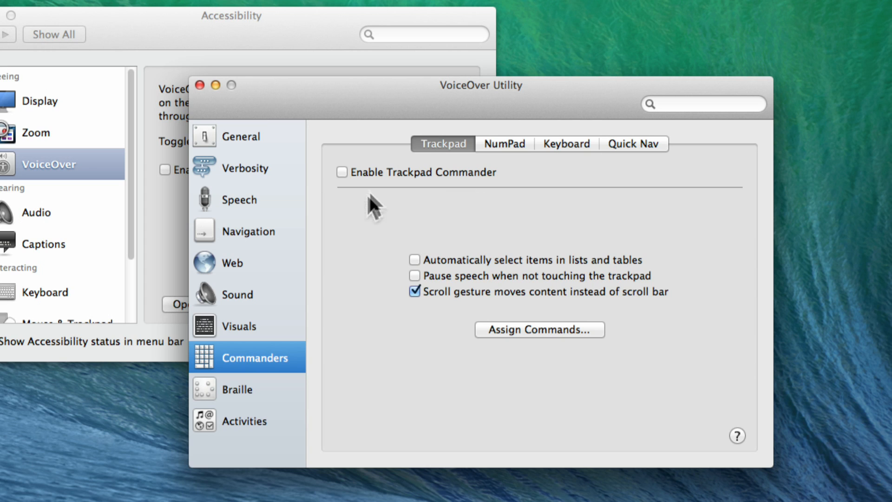
click(414, 260)
click(489, 142)
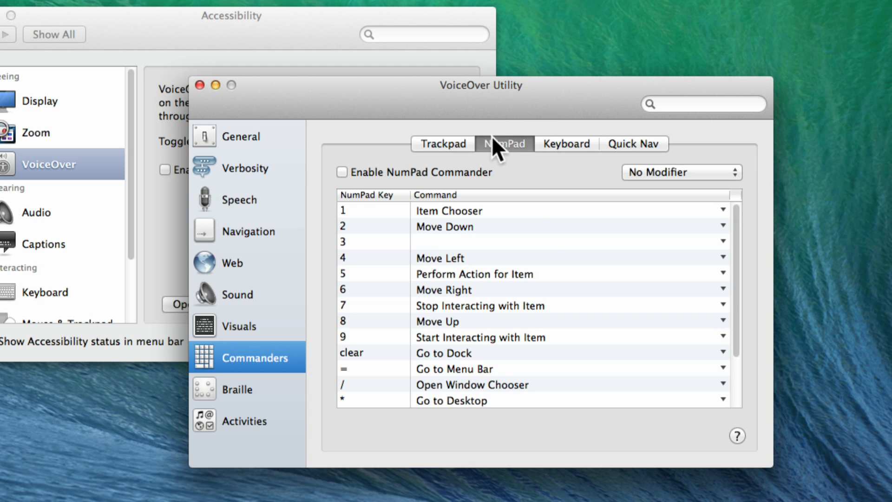
scroll(558, 295, down, 3)
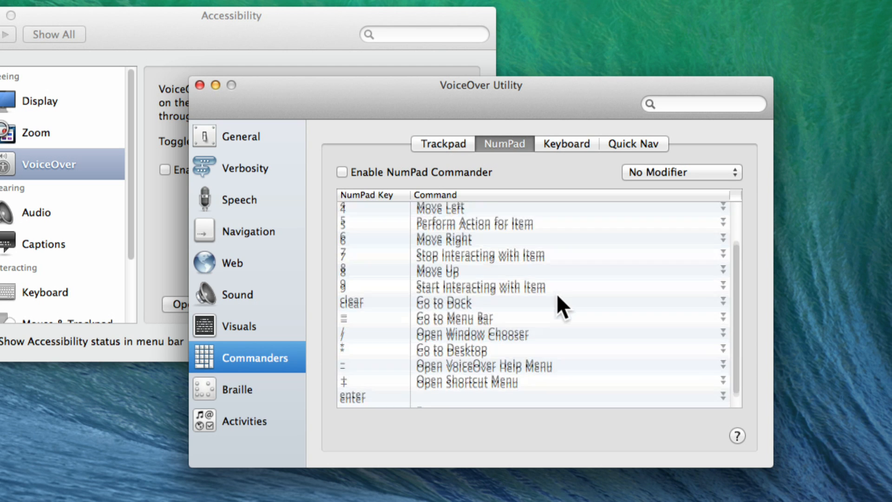
scroll(558, 297, up, 3)
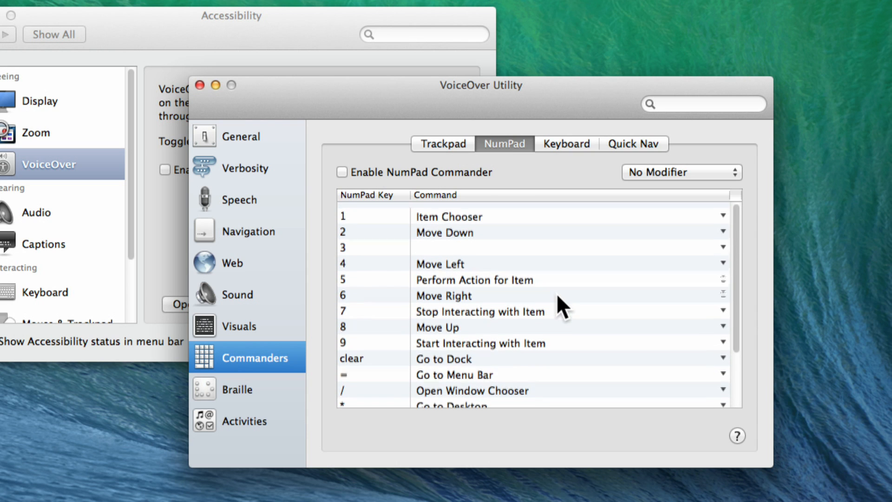
- Review the Keyboard Commander shortcuts and the Quick Nav settings, including its list of arrow key commands
click(567, 139)
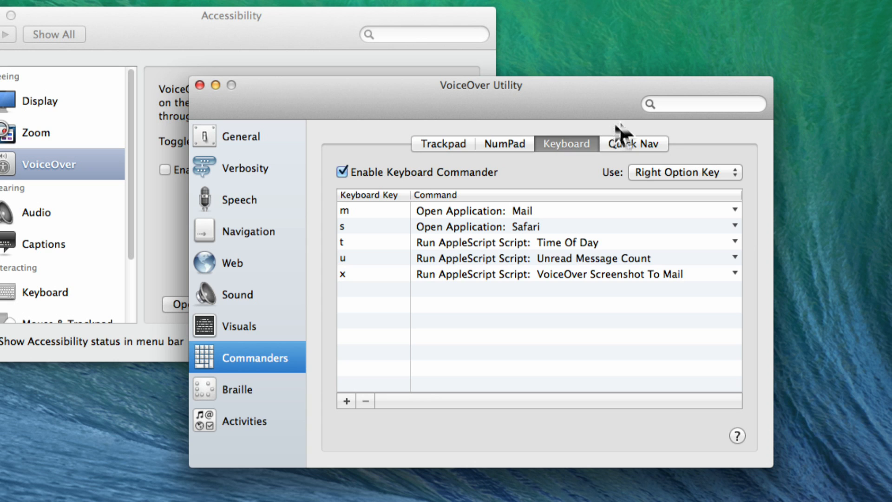
click(644, 143)
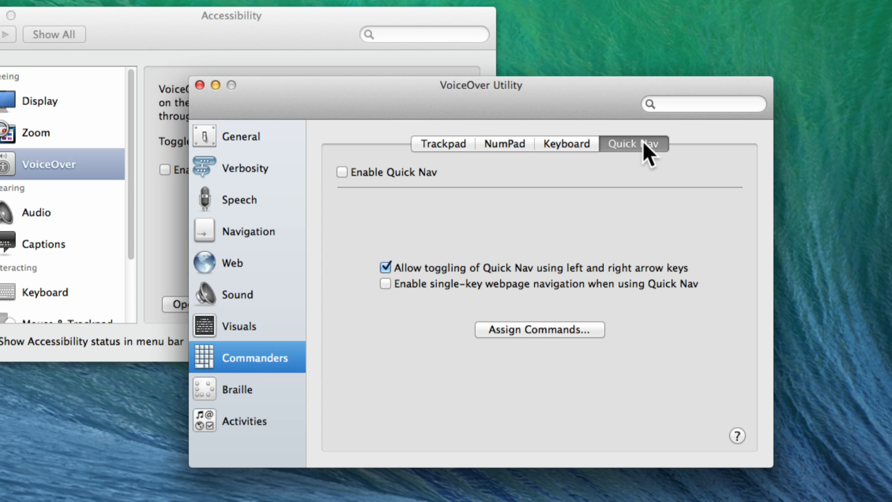
click(511, 322)
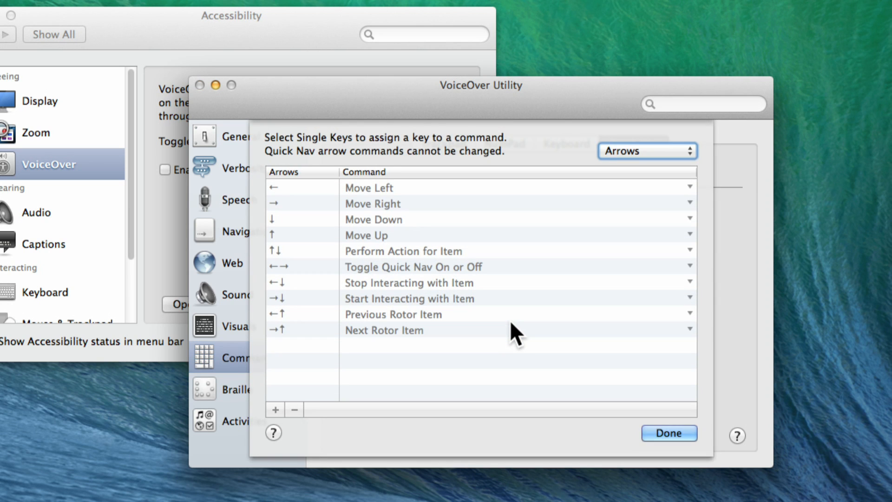
click(661, 426)
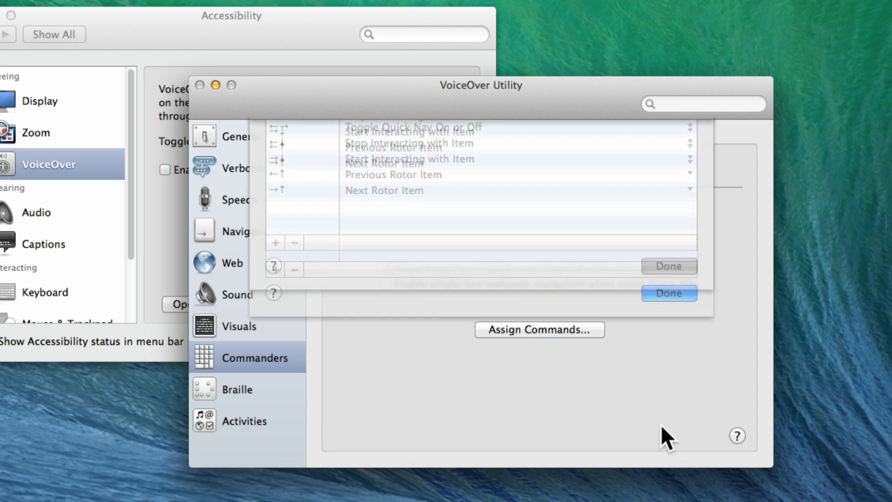
- Review VoiceOver's braille layout and display settings, keeping input allowed from the Primary braille display
click(252, 388)
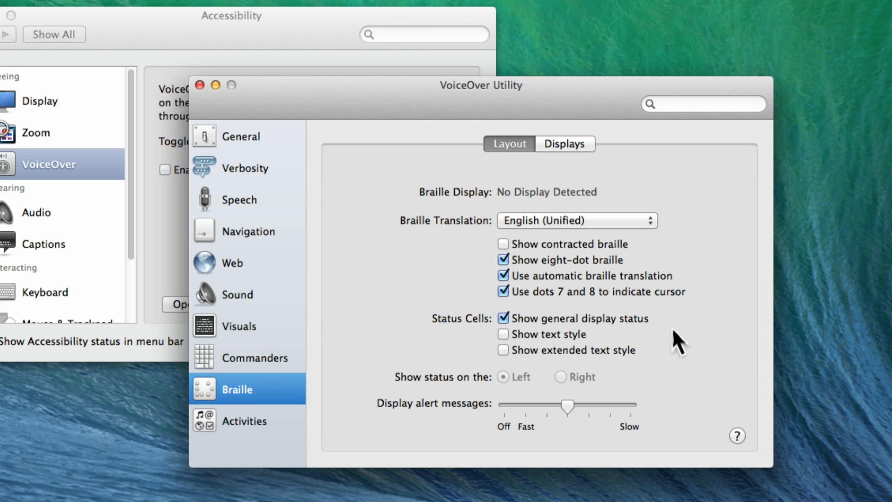
click(572, 144)
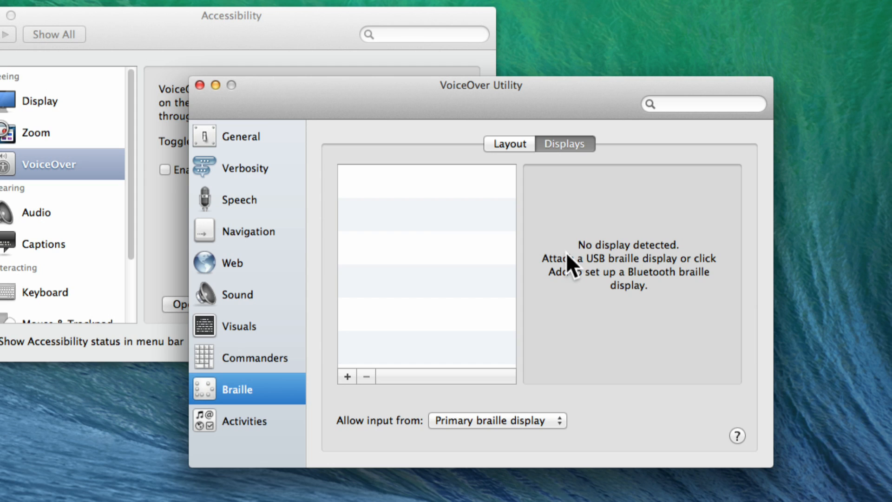
click(560, 422)
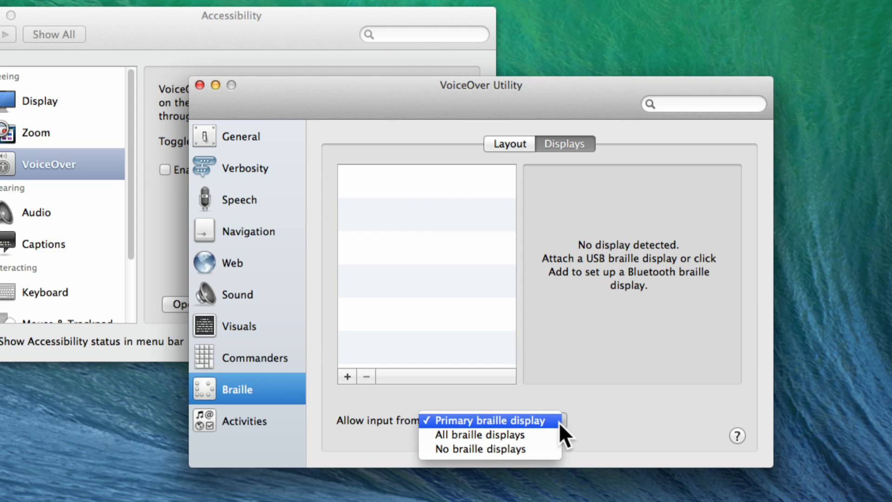
click(559, 422)
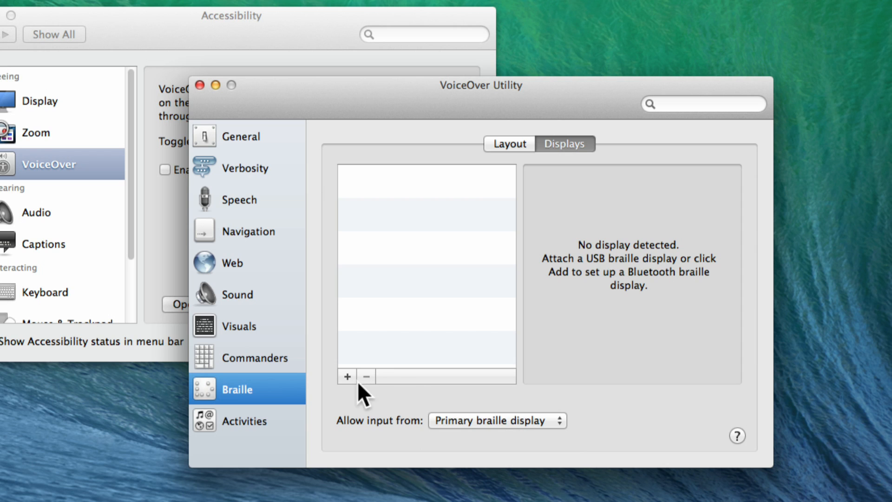
- Create a new VoiceOver activity named test
click(255, 414)
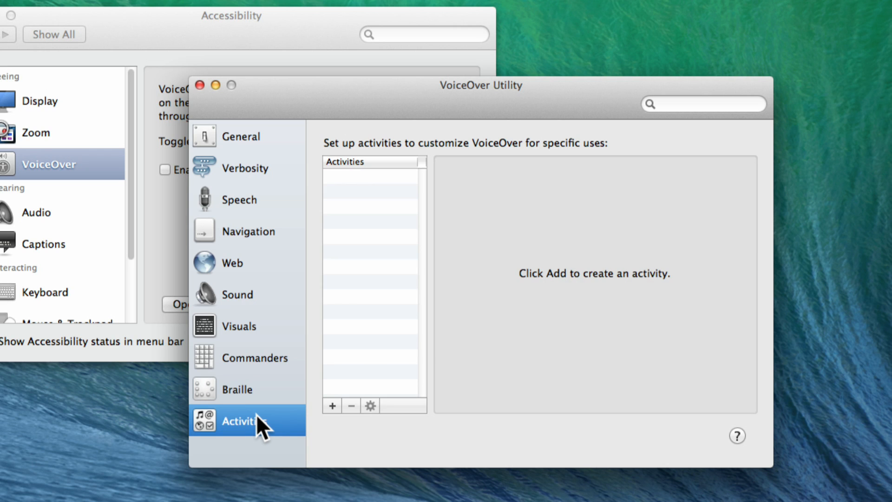
click(332, 405)
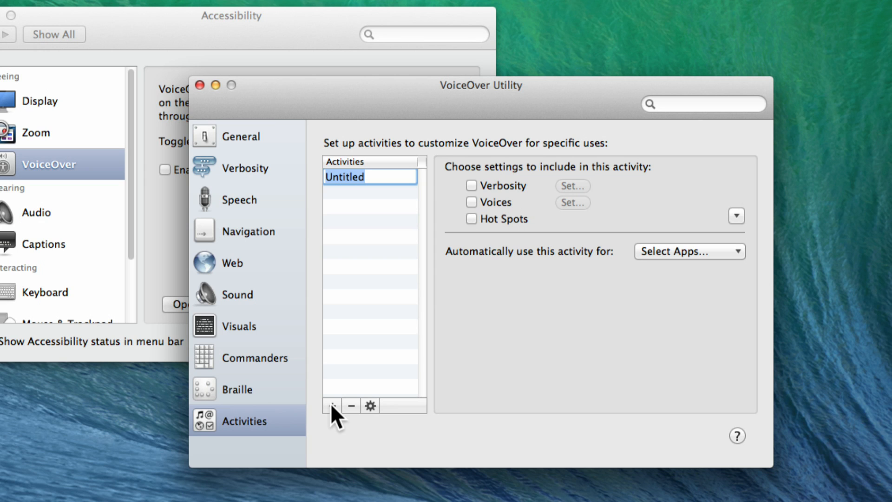
text(test)
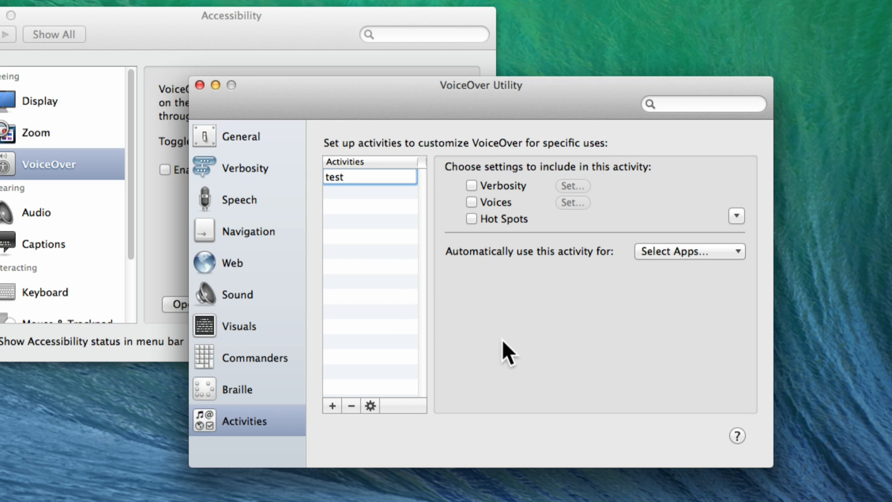
- Include the Verbosity, Voices and Sound settings in the test activity, expanding the full list of available settings
click(469, 185)
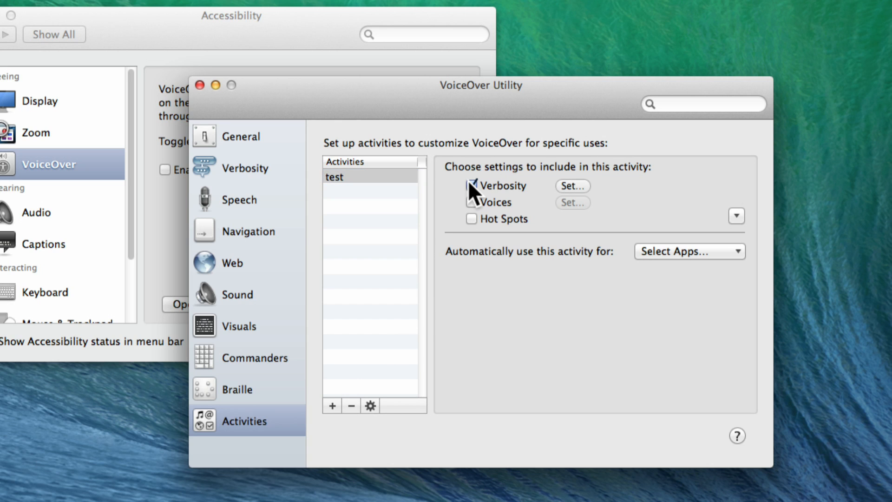
click(467, 197)
click(735, 215)
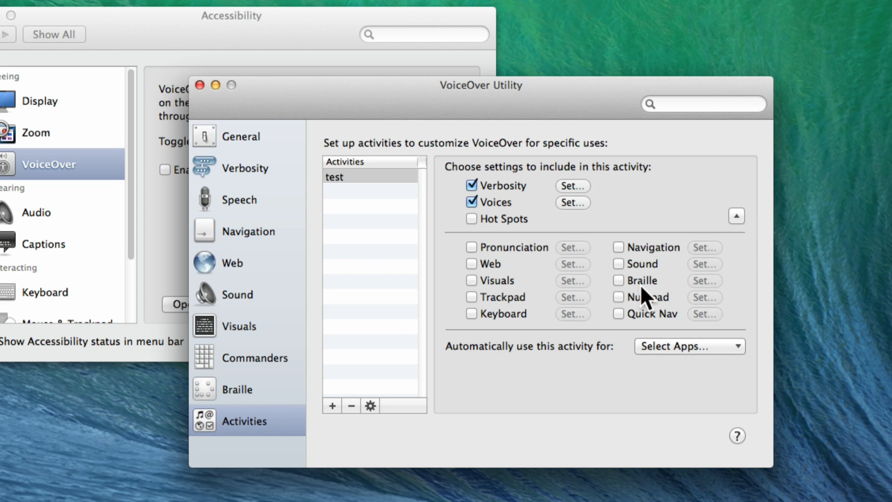
click(618, 263)
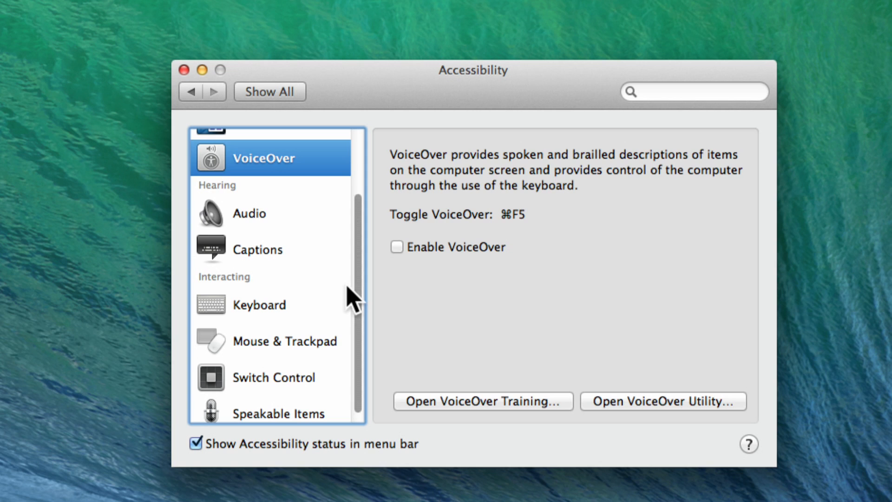
- Test the screen flash in the Audio accessibility settings and show the subtitle and caption styles
click(232, 213)
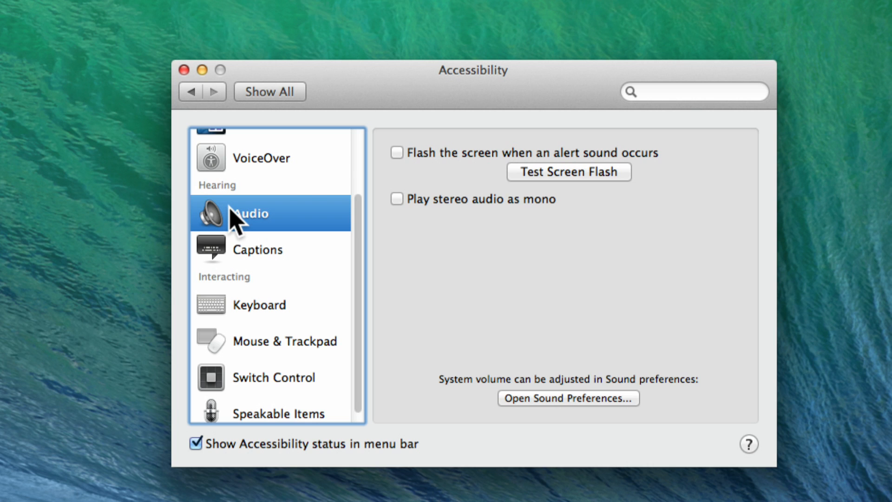
click(536, 179)
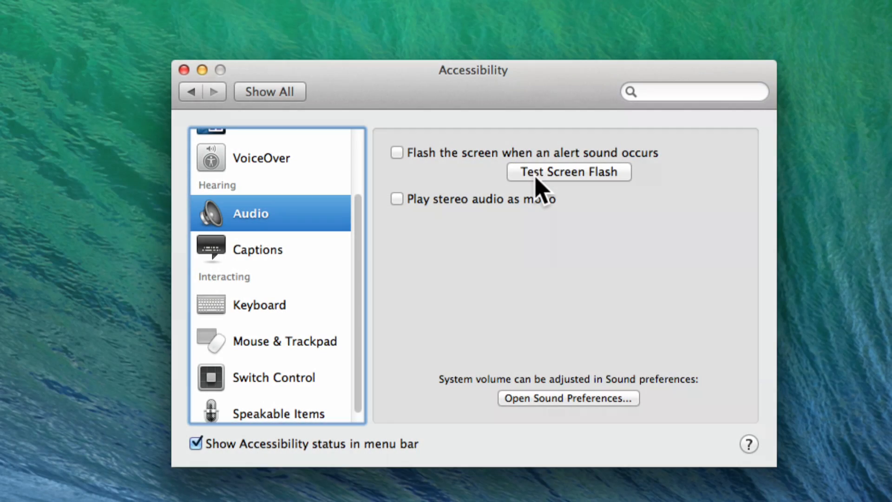
click(536, 179)
click(536, 179)
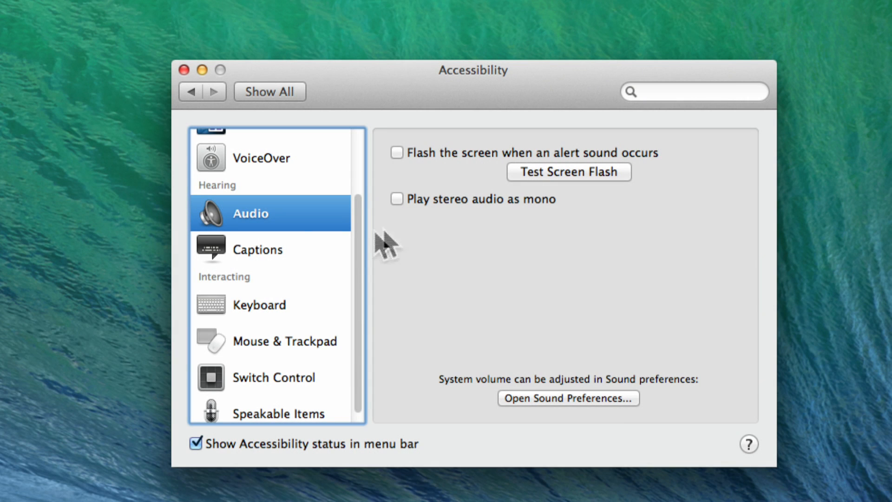
click(264, 240)
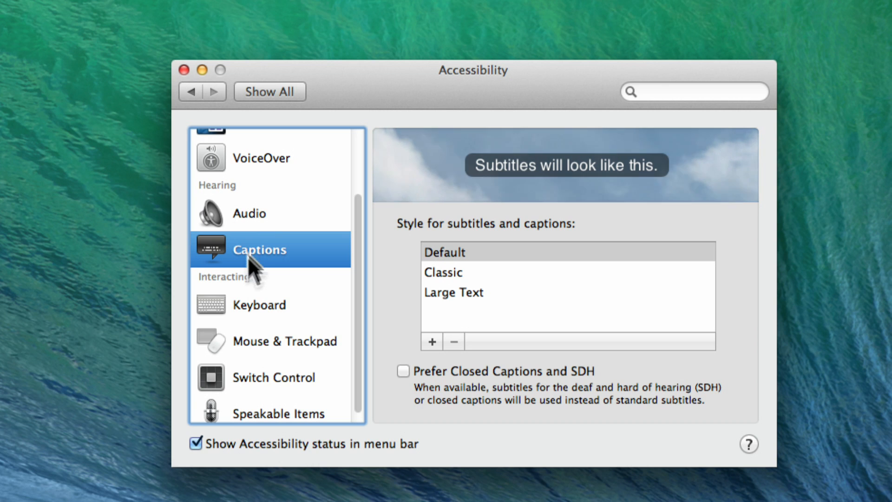
- Show the Keyboard accessibility settings and try Sticky Keys by switching it on and off again
click(257, 307)
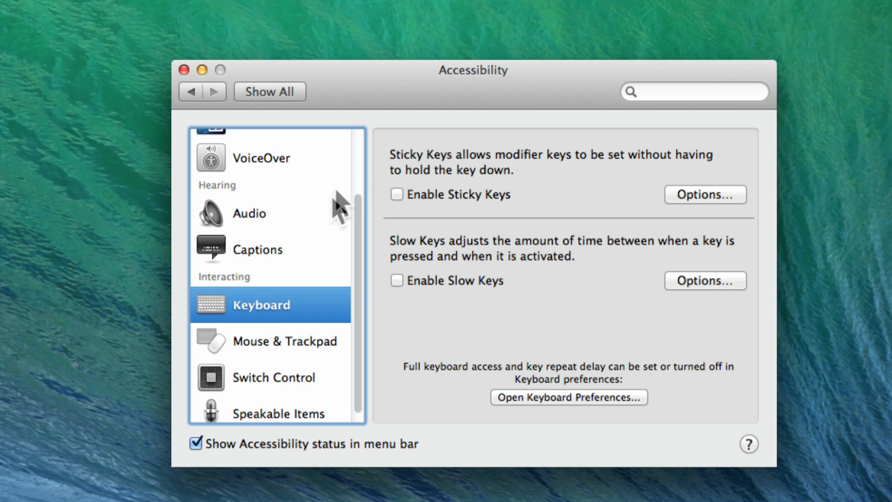
click(396, 194)
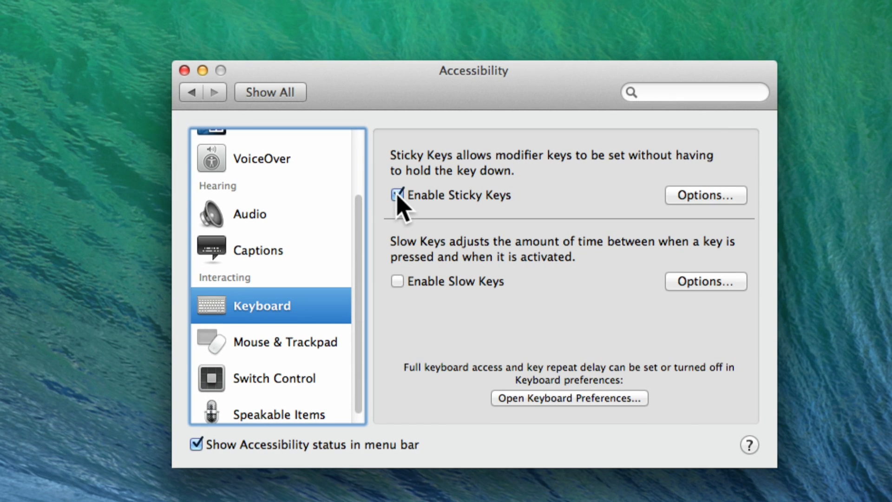
click(397, 195)
- Review the Sticky Keys options and the on-screen positions for pressed keys, keeping Top Right
click(679, 197)
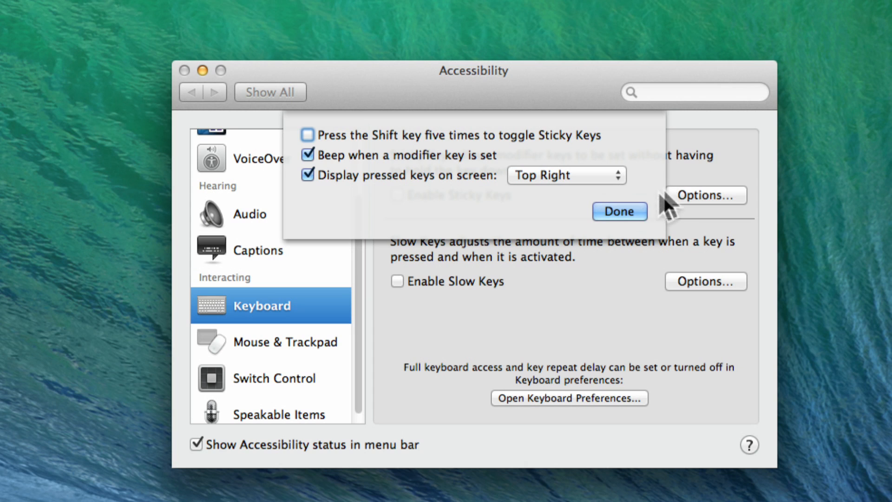
click(607, 175)
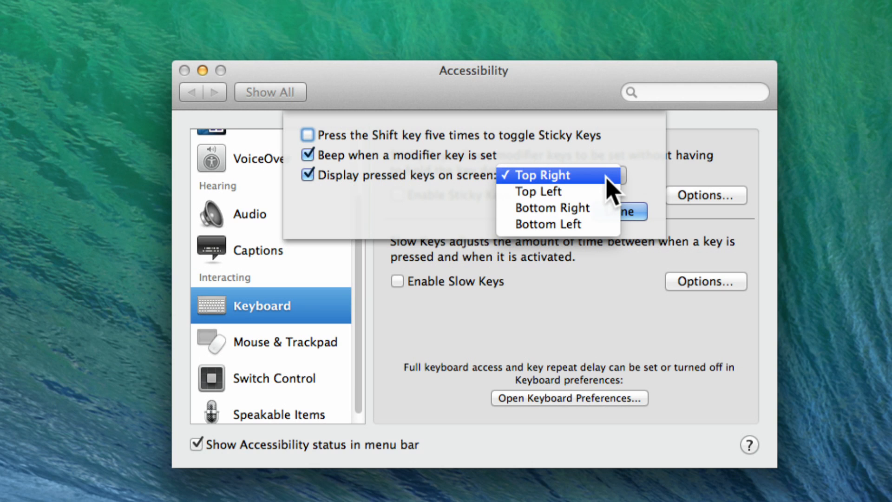
click(607, 175)
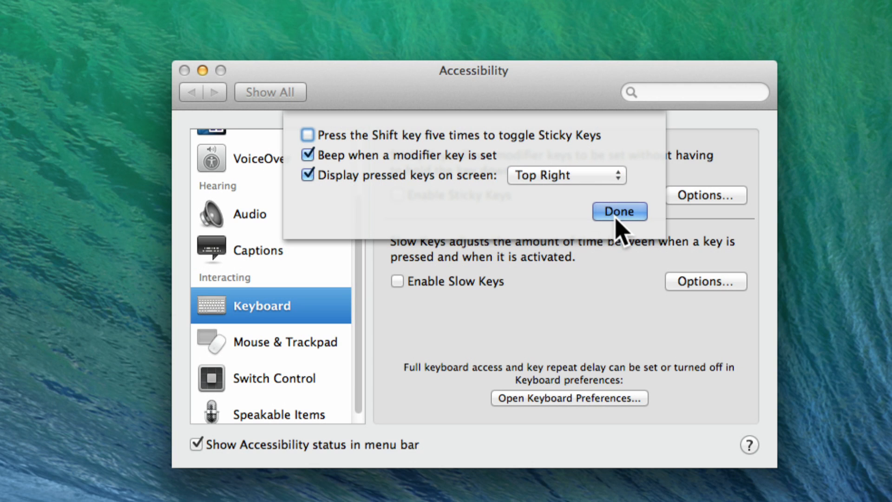
click(617, 216)
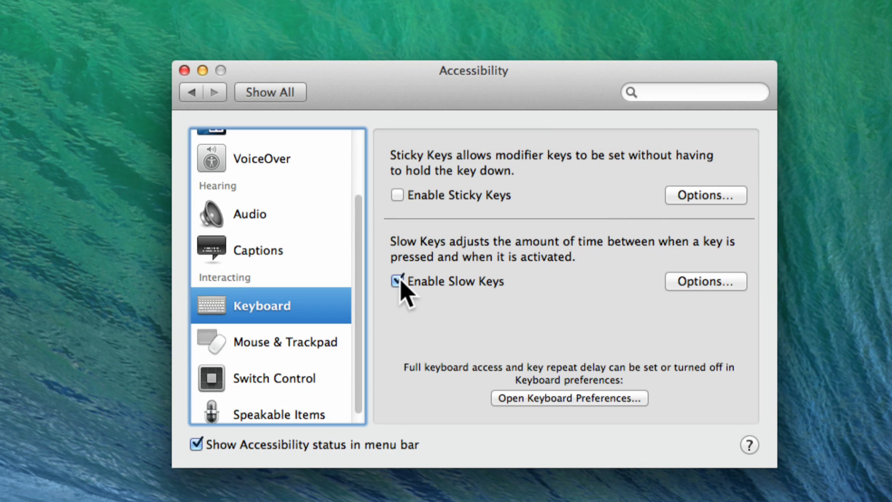
- Review the Slow Keys options and show the Mouse & Trackpad accessibility settings
click(703, 285)
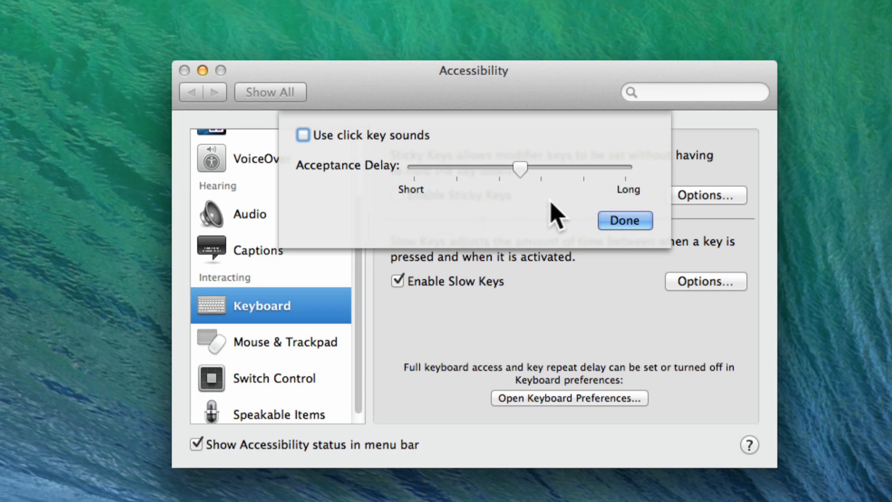
click(641, 221)
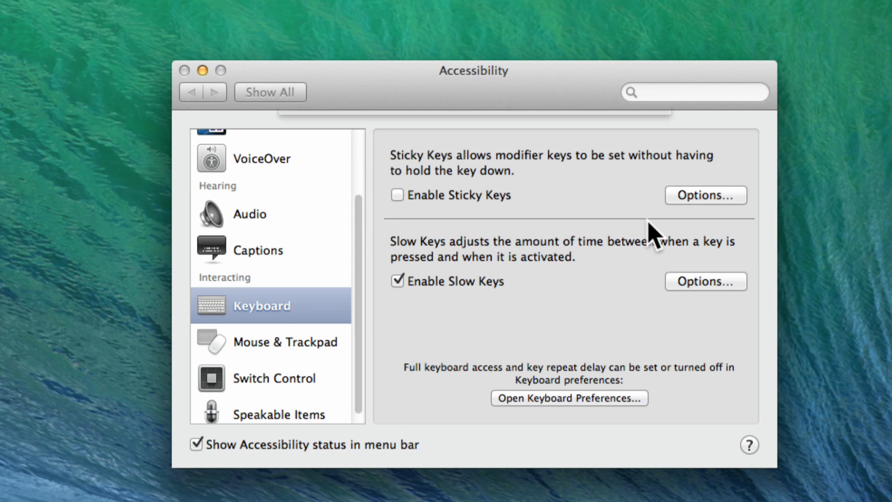
click(246, 333)
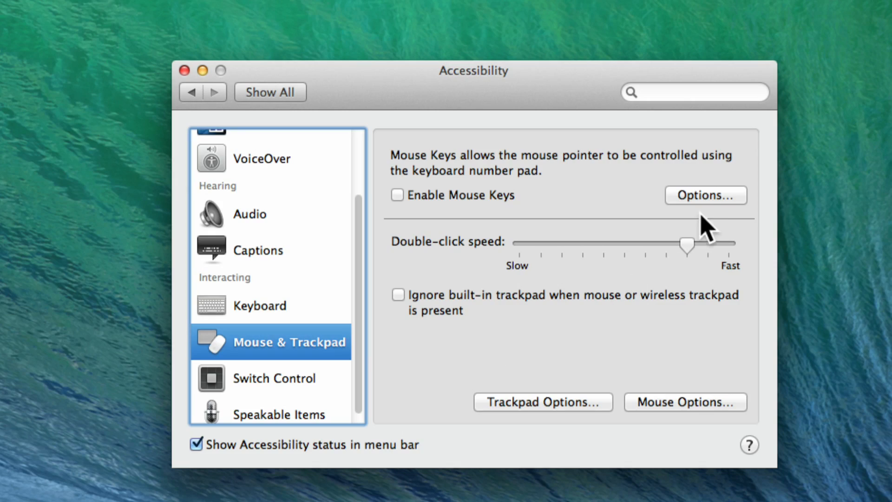
- Try the Mouse Keys options for toggling with five Option presses and ignoring the built-in trackpad, leaving the trackpad option off
click(706, 196)
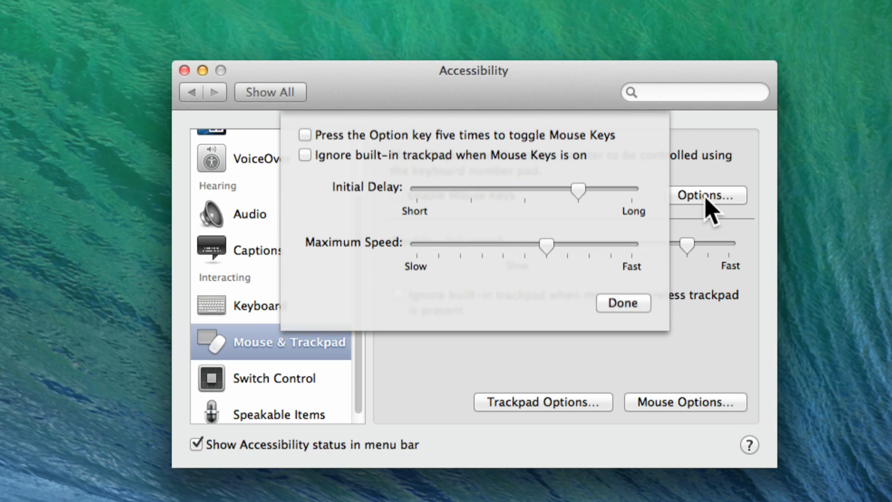
click(302, 135)
click(302, 135)
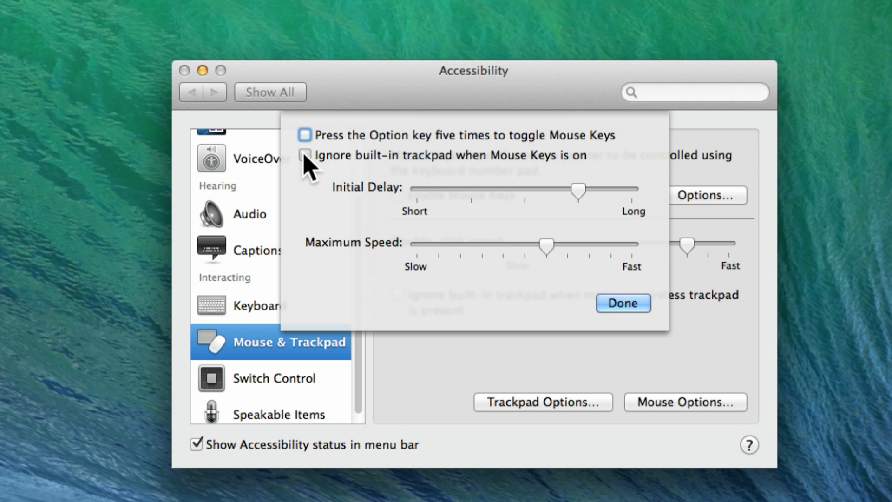
click(305, 156)
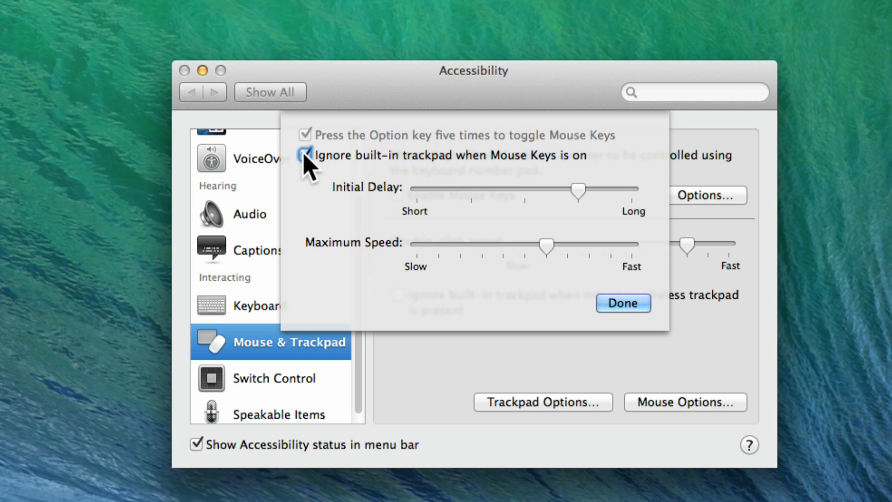
click(305, 156)
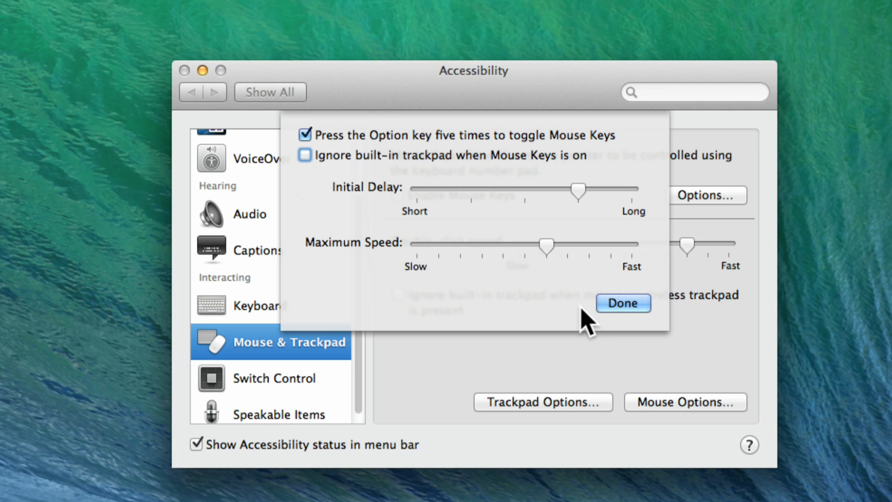
click(599, 305)
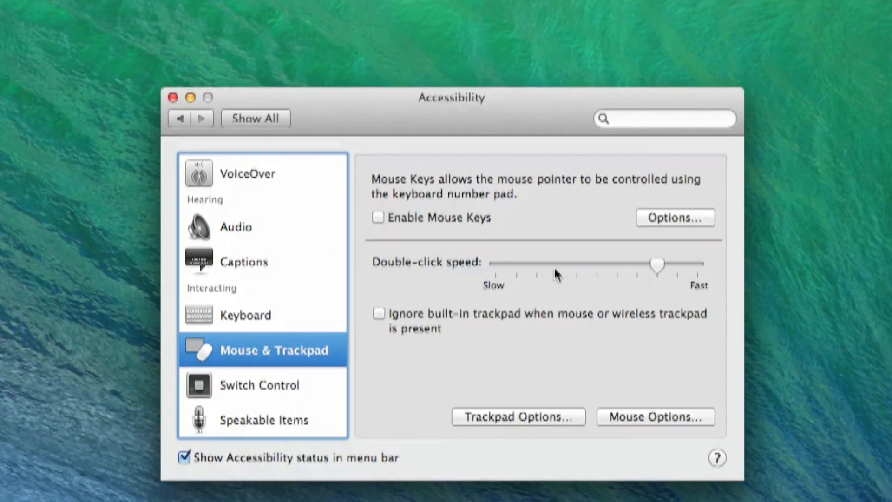
- Try ignoring the built-in trackpad when a mouse or wireless trackpad is present, switching the setting on and off again
click(379, 314)
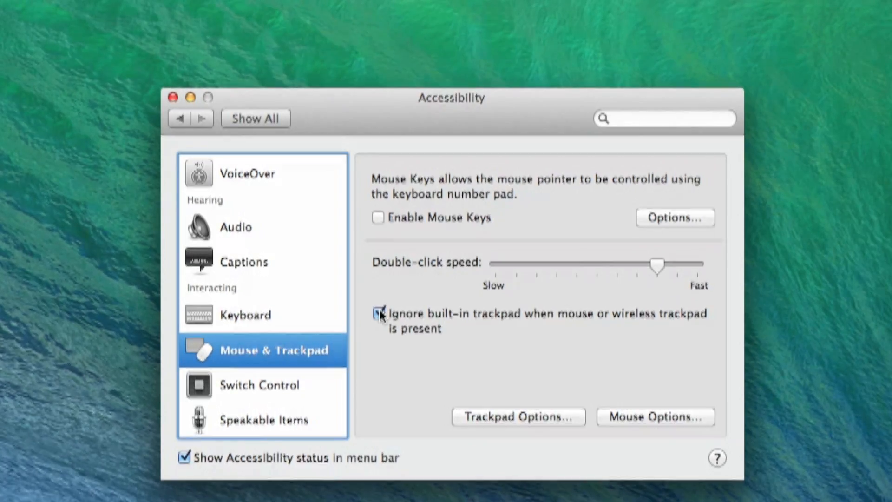
click(379, 315)
- Review the trackpad scrolling and dragging options, keeping scrolling with inertia and dragging off, and check the mouse scrolling speed option
click(514, 416)
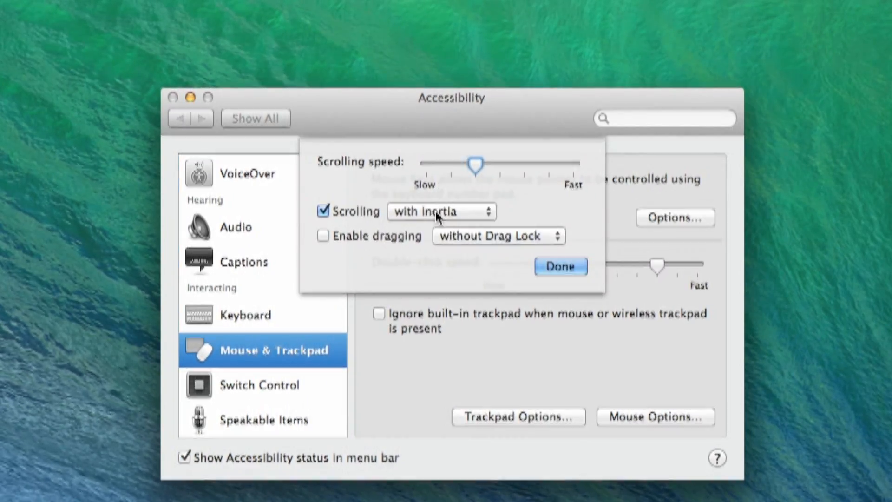
click(454, 211)
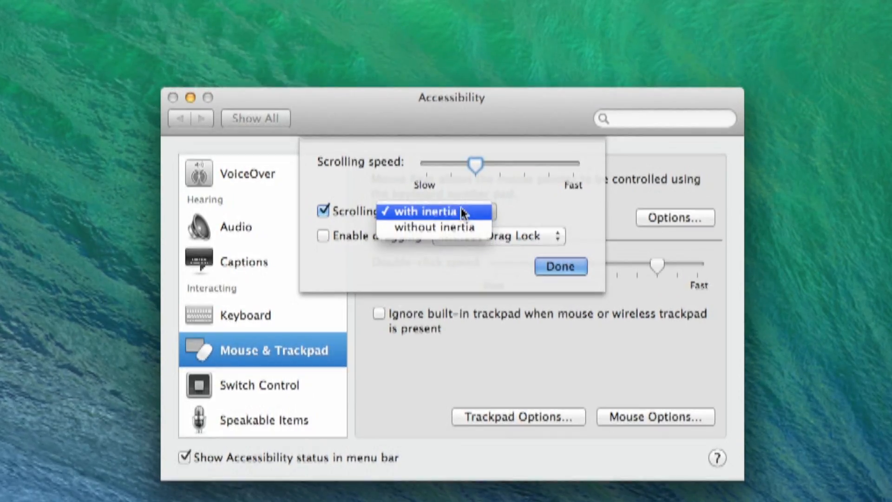
click(462, 212)
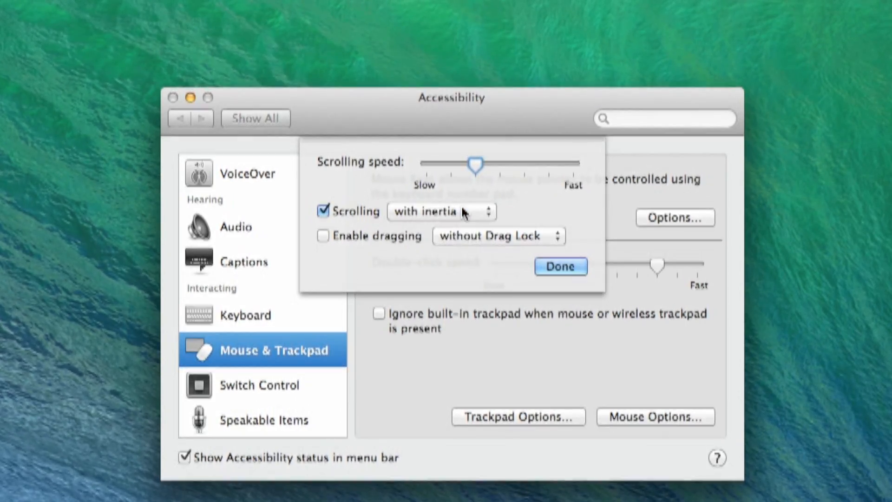
click(325, 237)
click(522, 235)
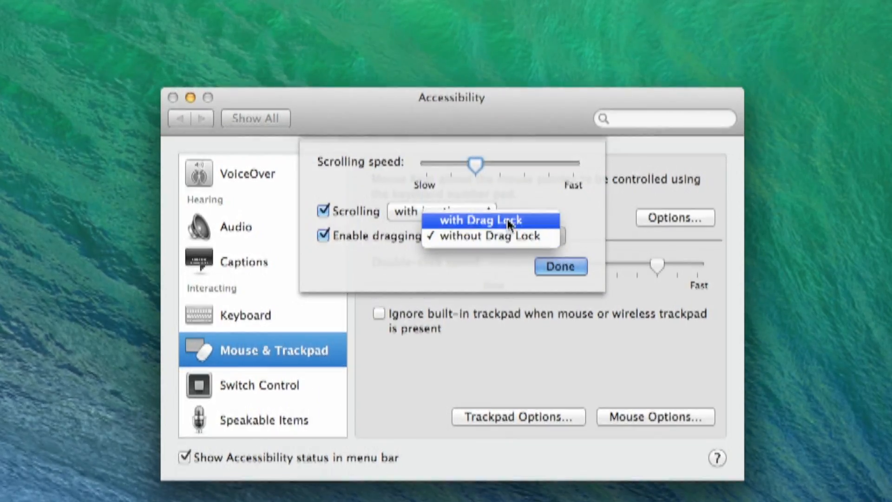
click(330, 240)
click(324, 238)
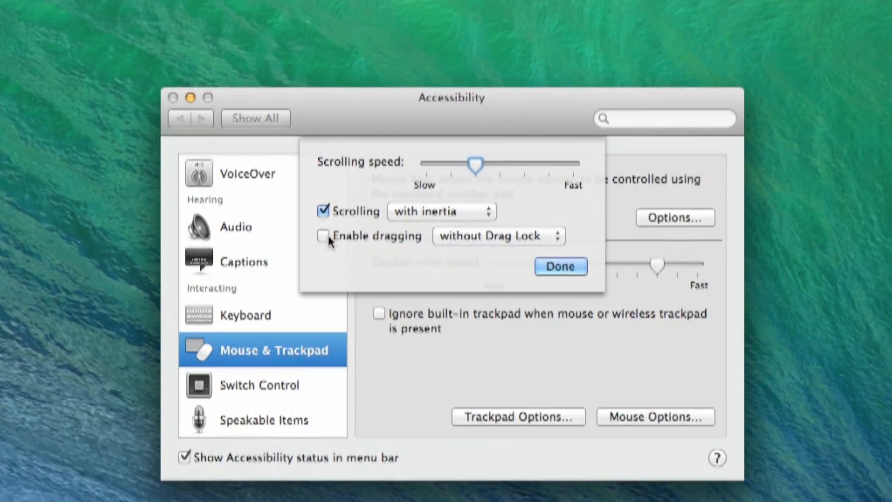
click(551, 273)
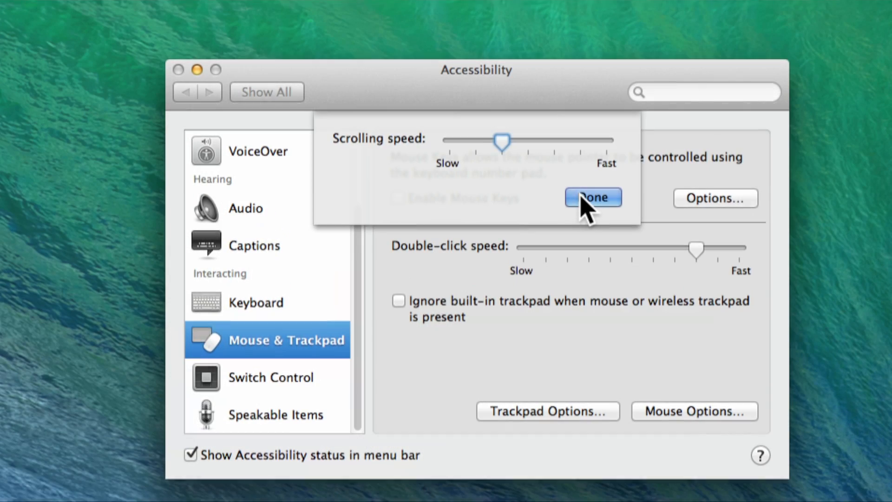
click(581, 196)
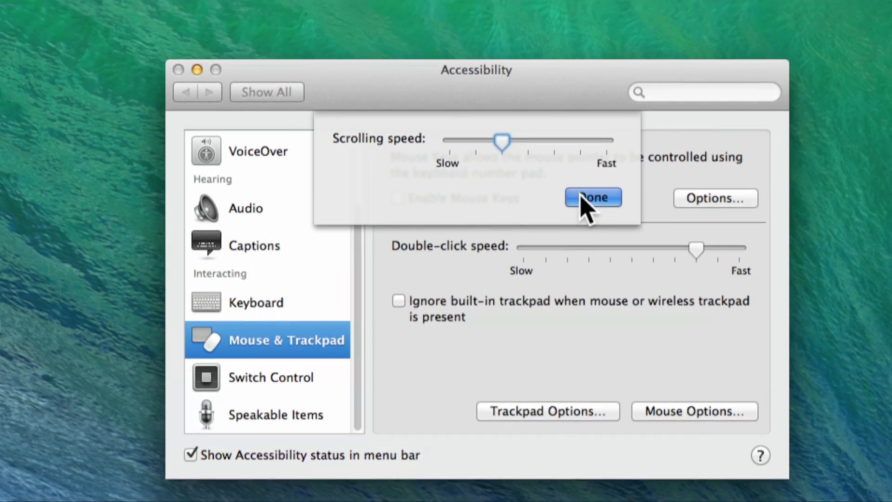
- Show the Switch Control switches and try to add the space bar as a new switch
click(269, 379)
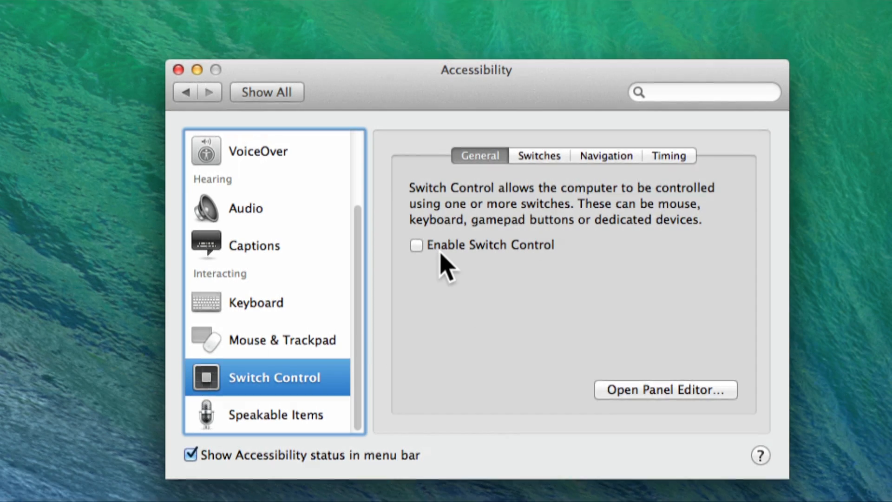
click(557, 159)
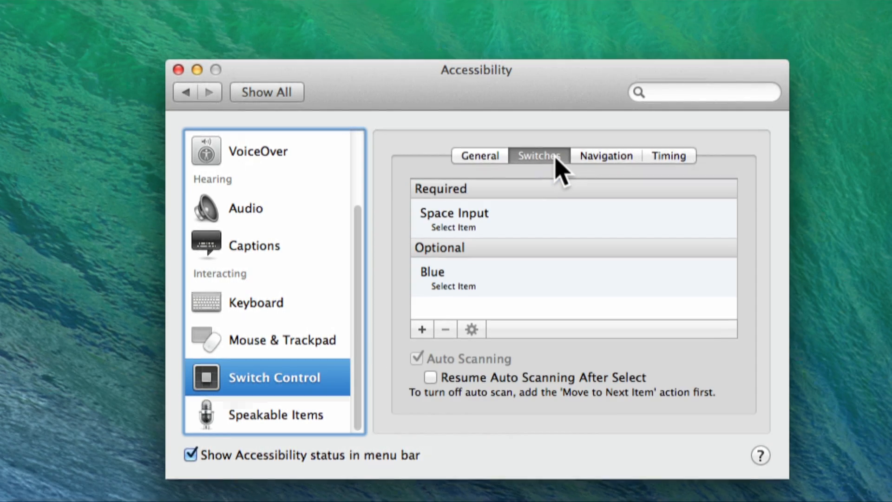
click(422, 330)
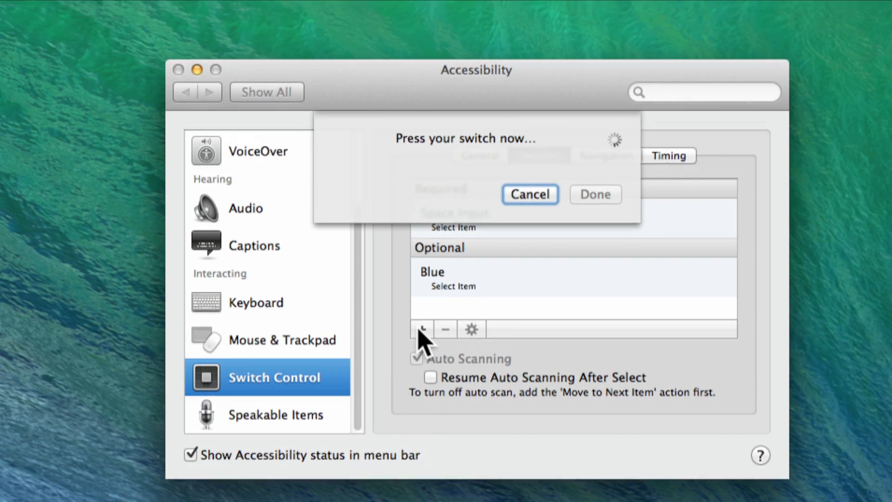
key(space)
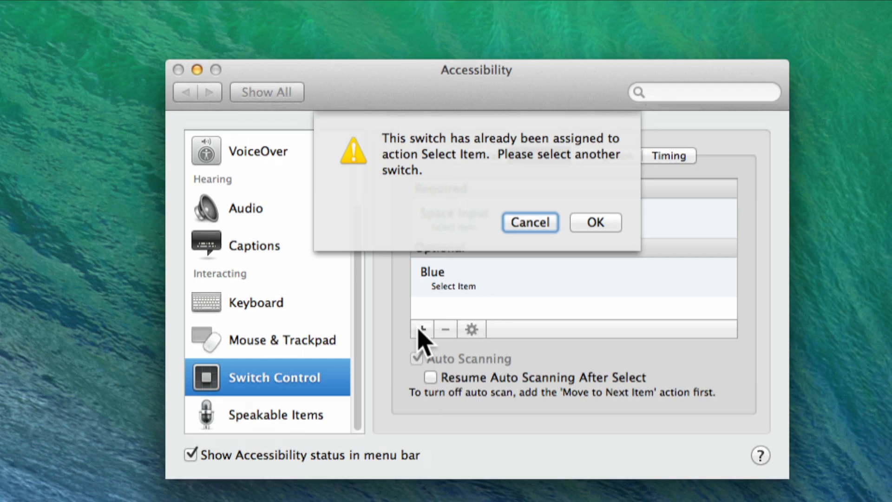
click(594, 222)
click(550, 199)
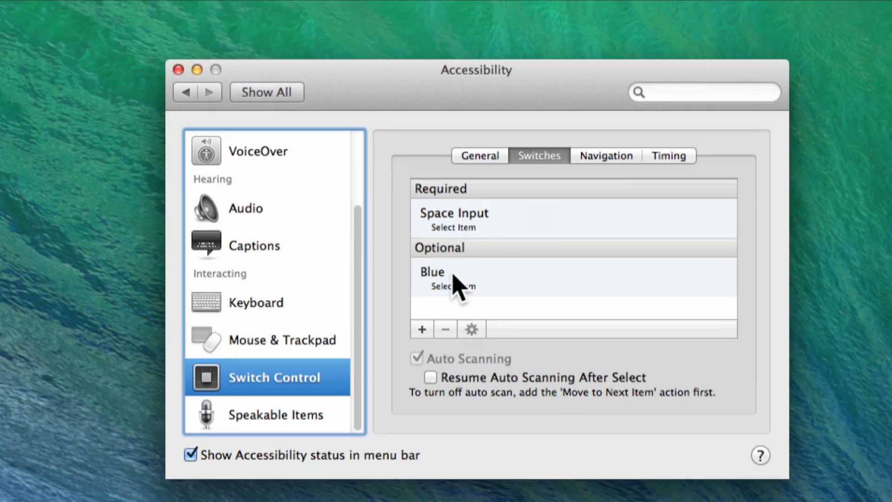
- Review the available actions for the Blue switch, keeping Select Item, and leave its settings without changes
click(435, 275)
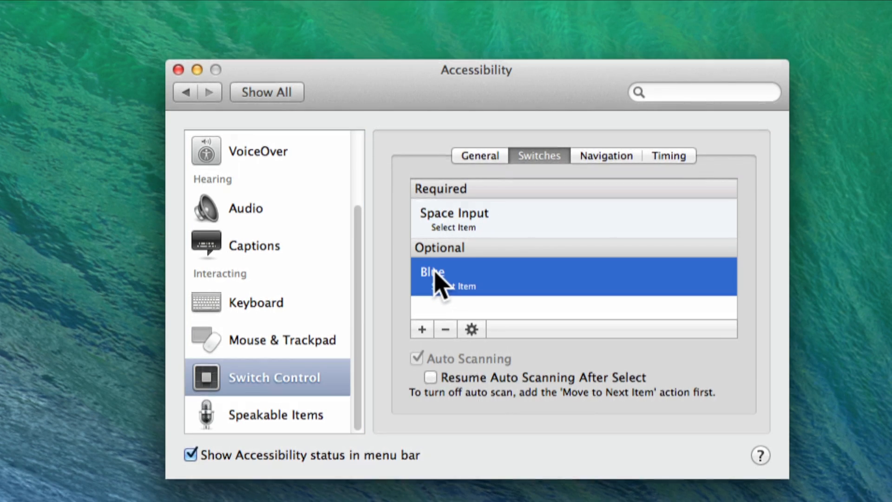
click(471, 330)
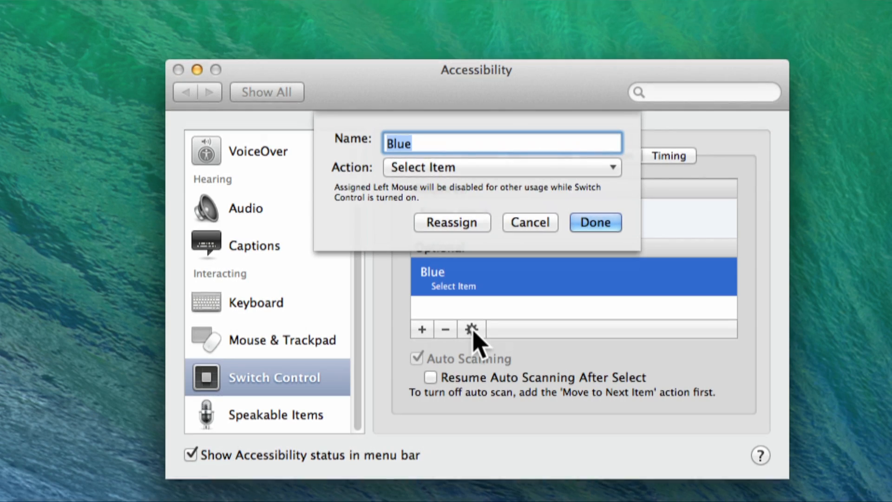
click(496, 167)
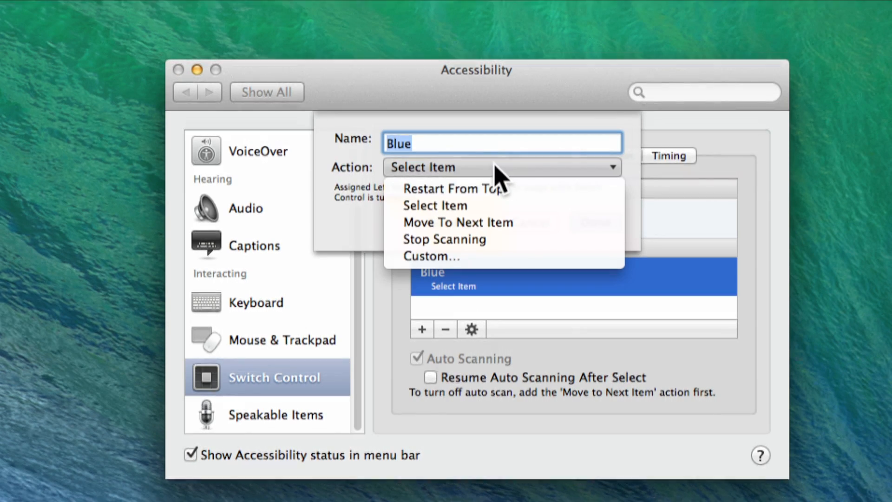
click(496, 167)
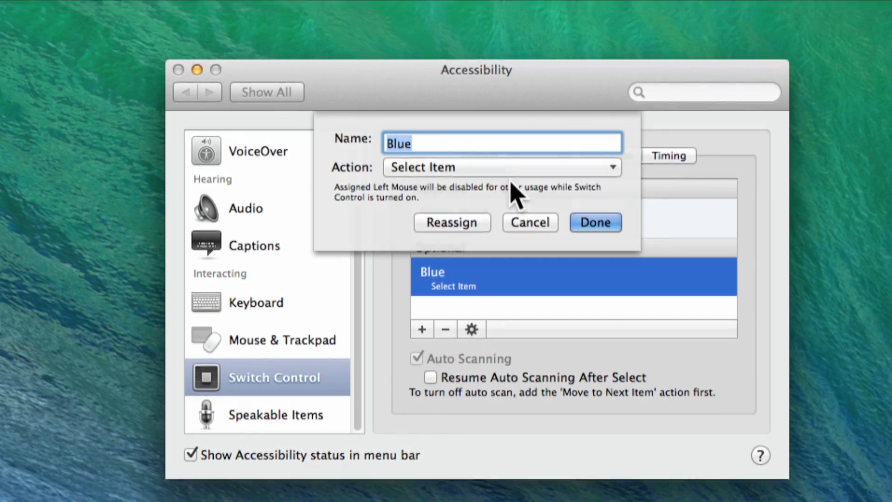
click(521, 224)
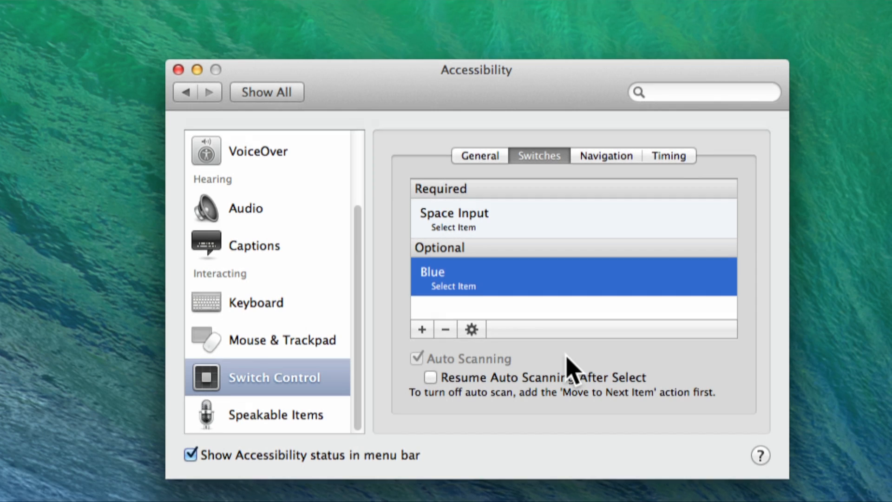
- Review the Switch Control navigation choices for While Navigating and Restart Position, keeping Do Nothing and After Cursor
click(617, 157)
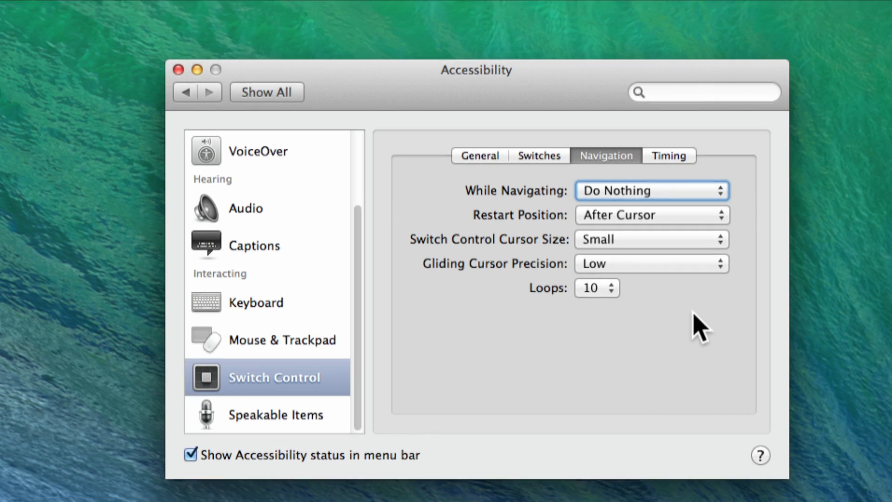
click(722, 191)
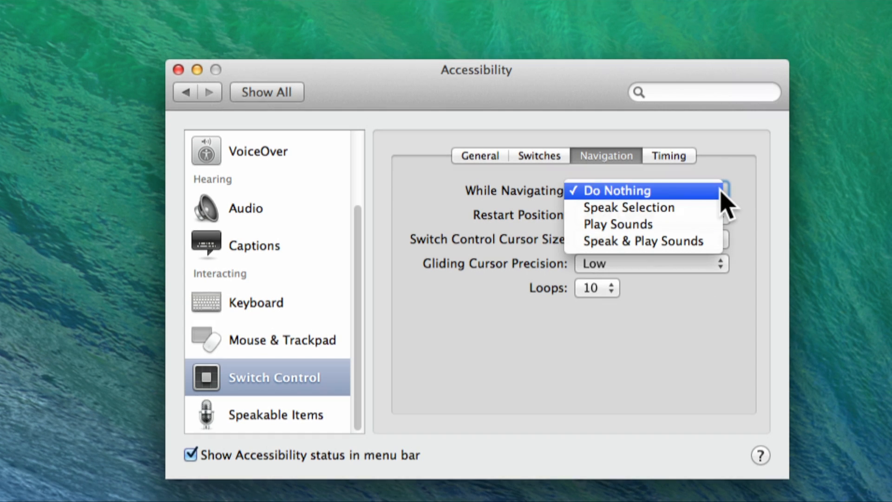
click(721, 191)
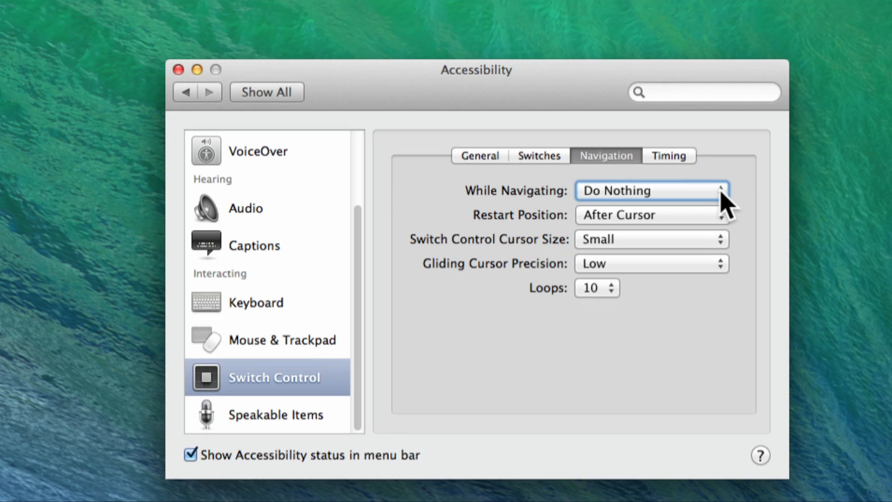
click(720, 215)
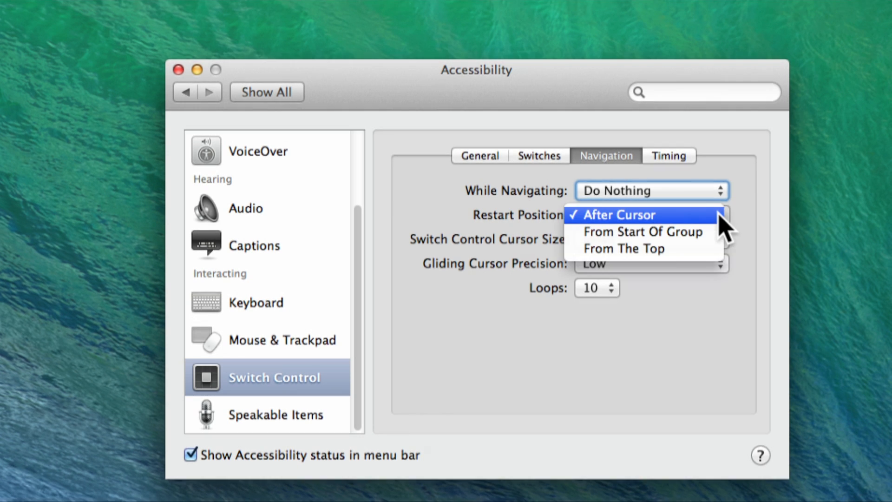
click(720, 214)
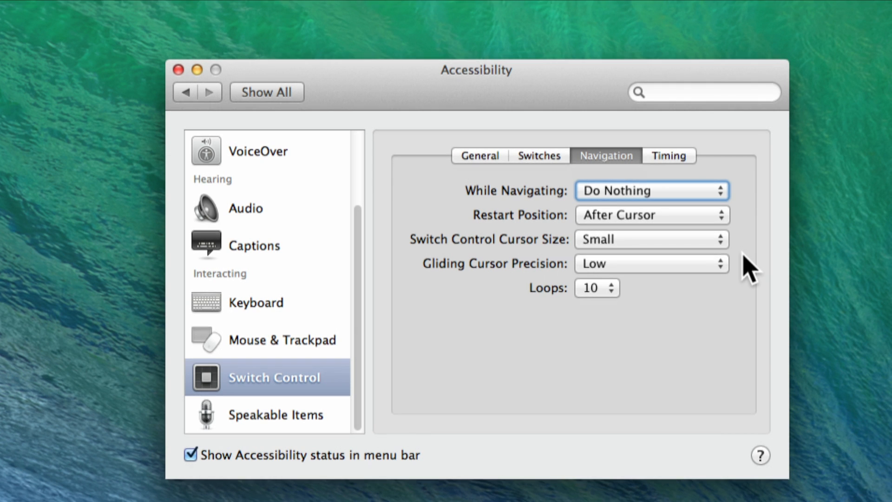
- Review the choices for Switch Control cursor size and gliding cursor precision, keeping Small and Low
click(707, 238)
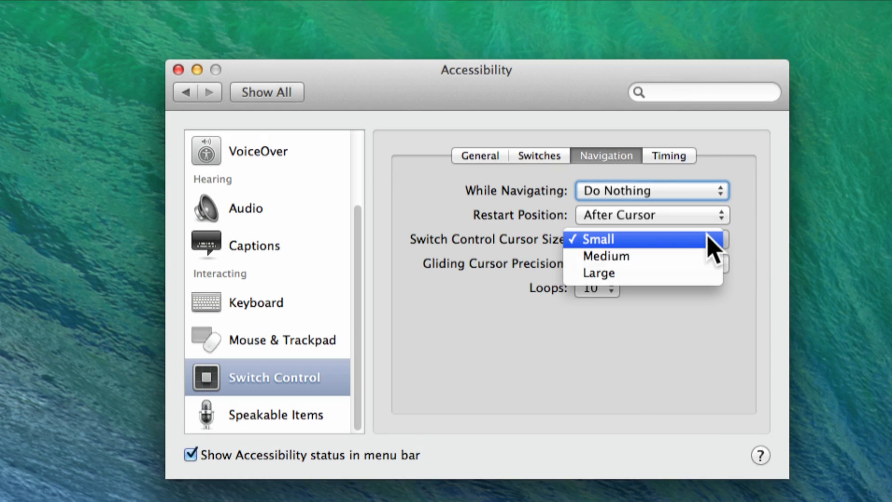
click(709, 238)
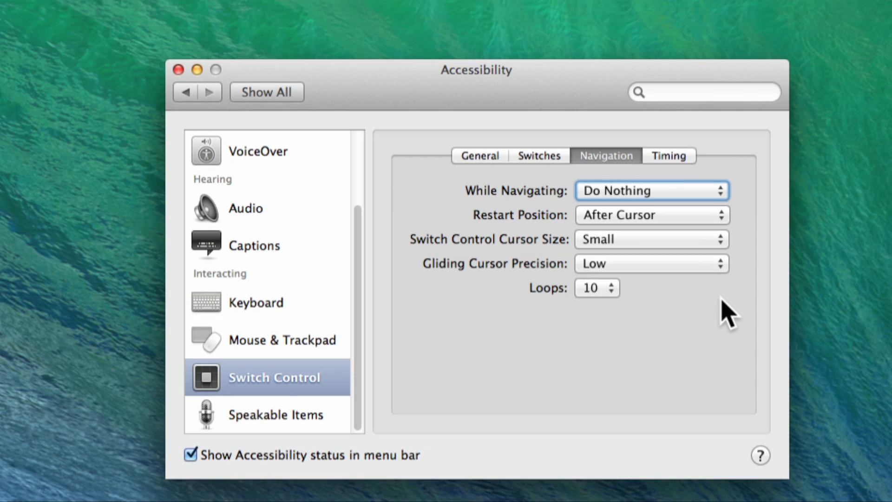
click(720, 267)
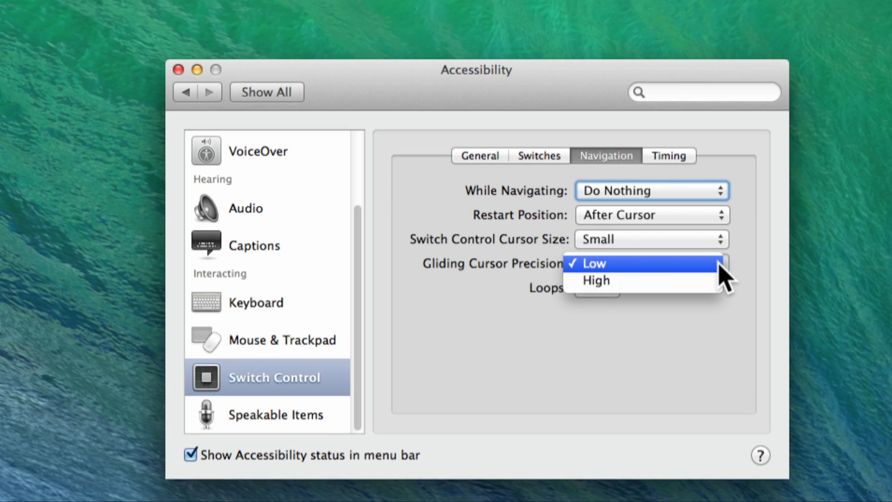
click(720, 266)
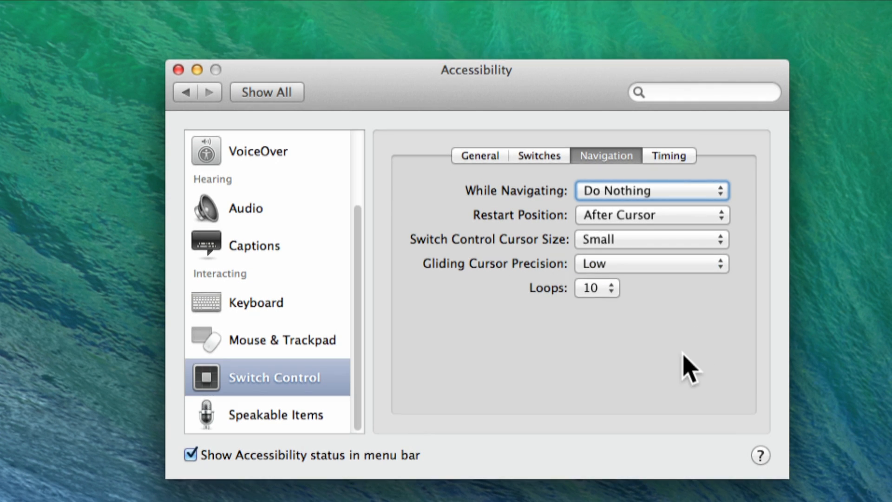
- Review the available loop counts for Switch Control navigation and set Loops to 5
click(611, 291)
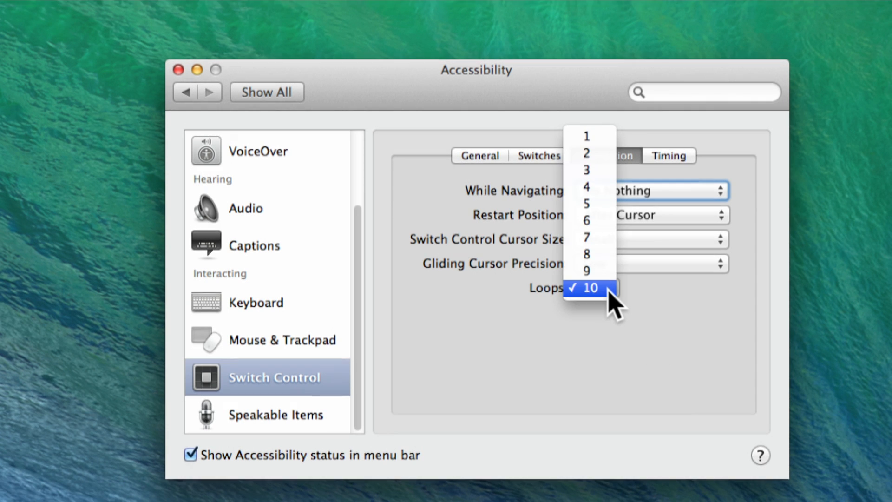
click(599, 288)
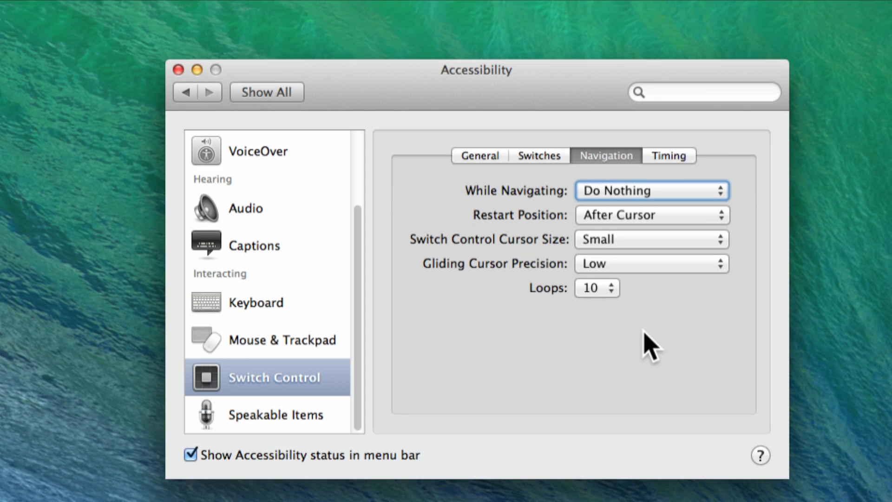
click(609, 287)
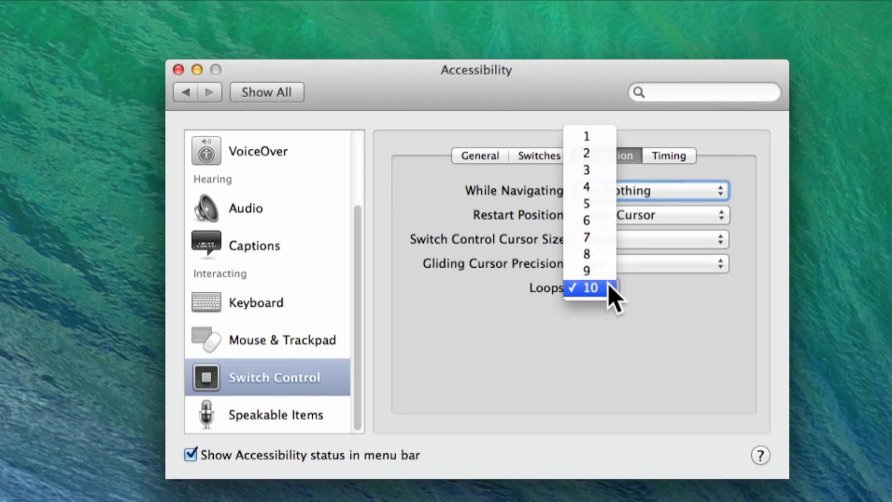
click(604, 205)
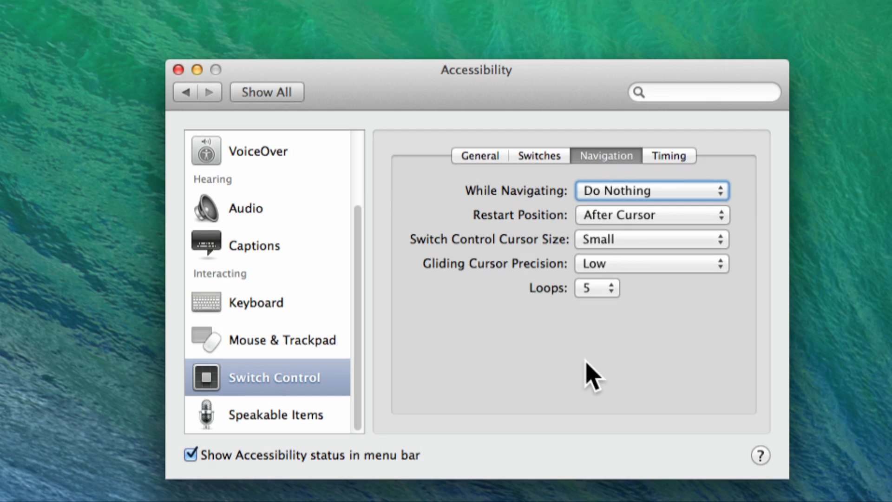
- Show the Switch Control timing options, try raising the Hold Duration, and bring it back to 0.00s
click(677, 158)
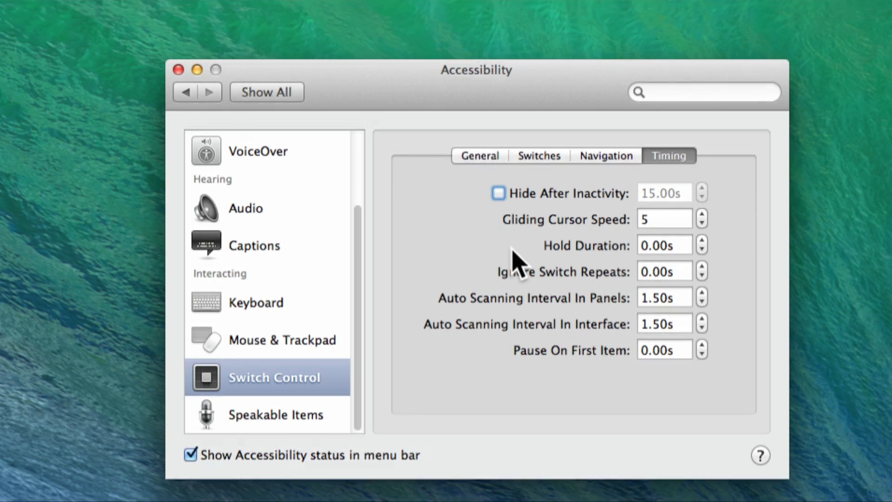
click(703, 241)
click(702, 241)
click(703, 241)
click(702, 241)
click(702, 241)
click(702, 241)
click(702, 241)
click(702, 240)
click(702, 241)
click(703, 241)
click(702, 250)
click(702, 250)
drag(702, 250, 701, 252)
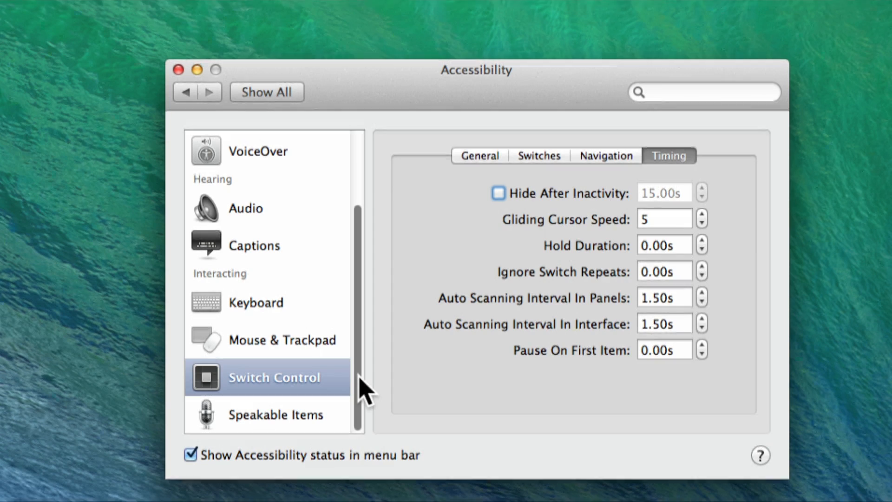
- Return to the general Switch Control settings and enable Switch Control
drag(360, 359, 378, 244)
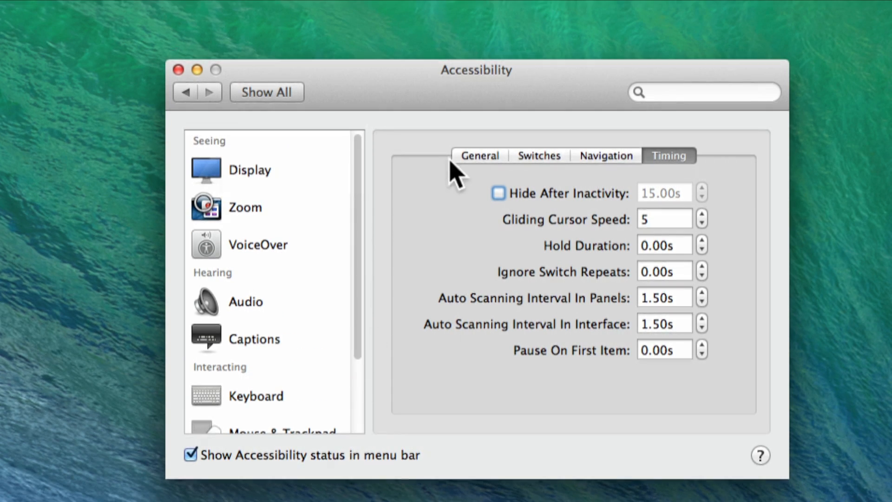
click(469, 157)
click(420, 239)
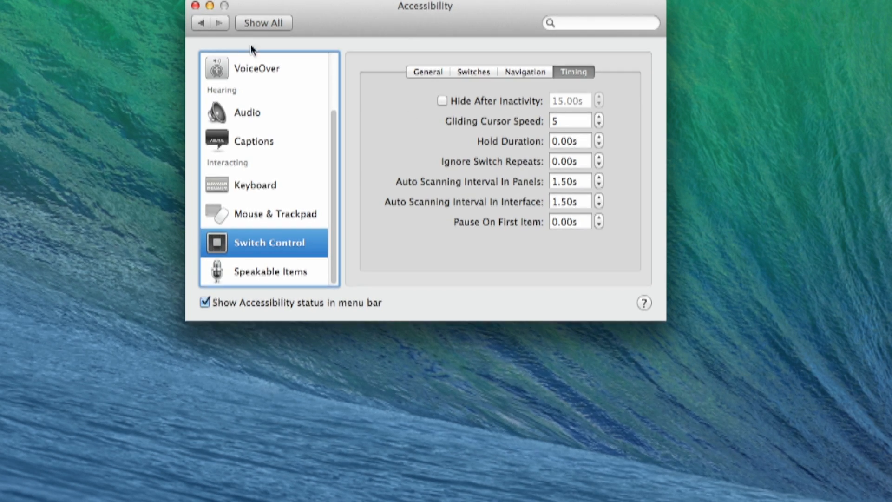
click(417, 72)
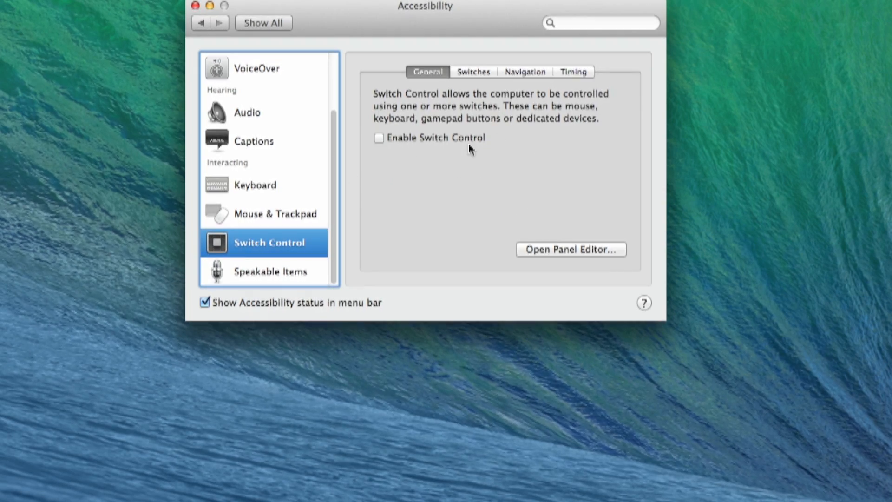
click(379, 138)
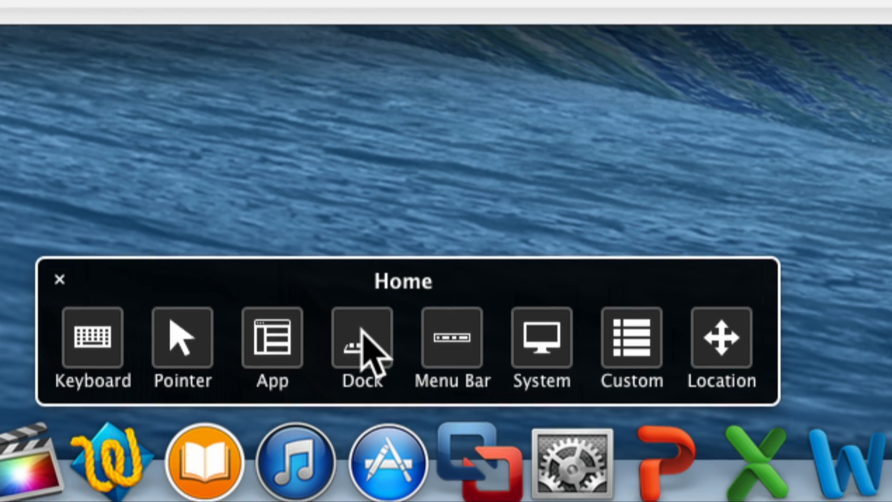
- In Outlook, use the Switch Control Pointer panel to move the pointer onto the message "Two" and select it
key(space)
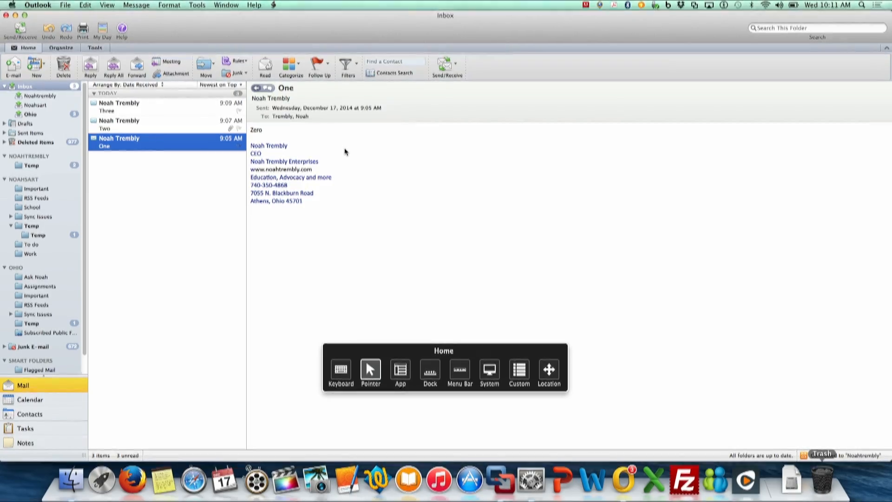
key(space)
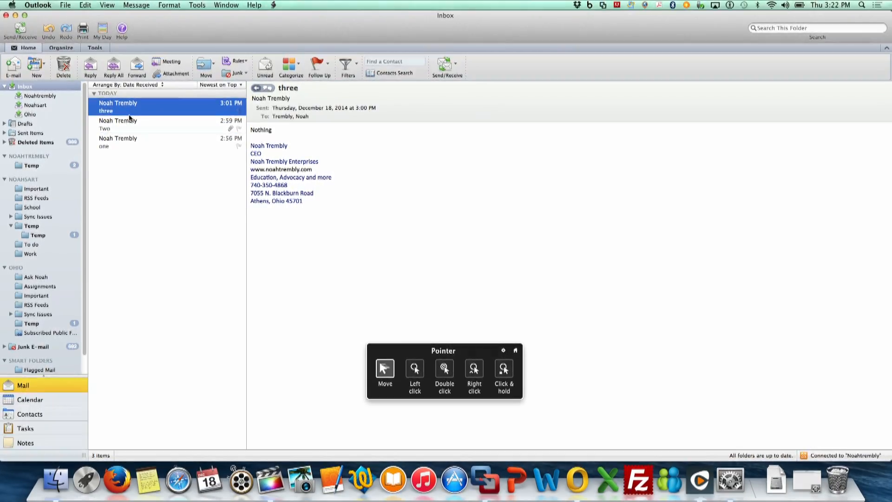
key(space)
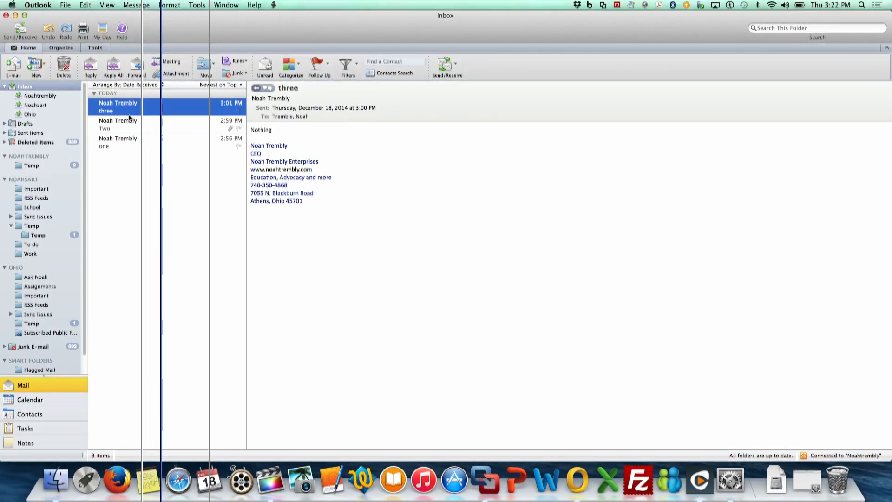
key(space)
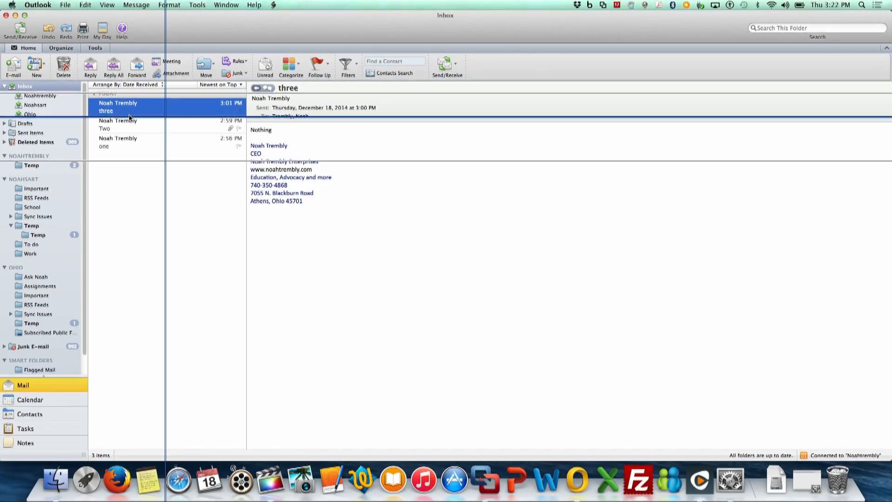
key(space)
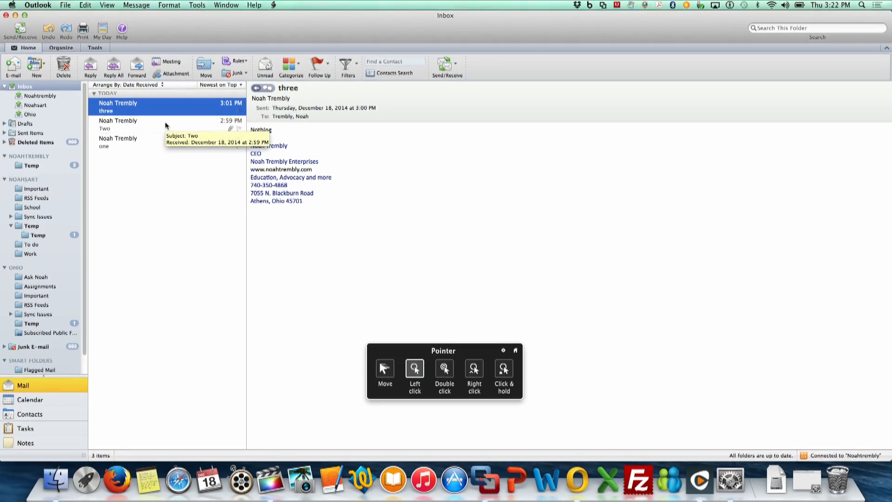
click(166, 124)
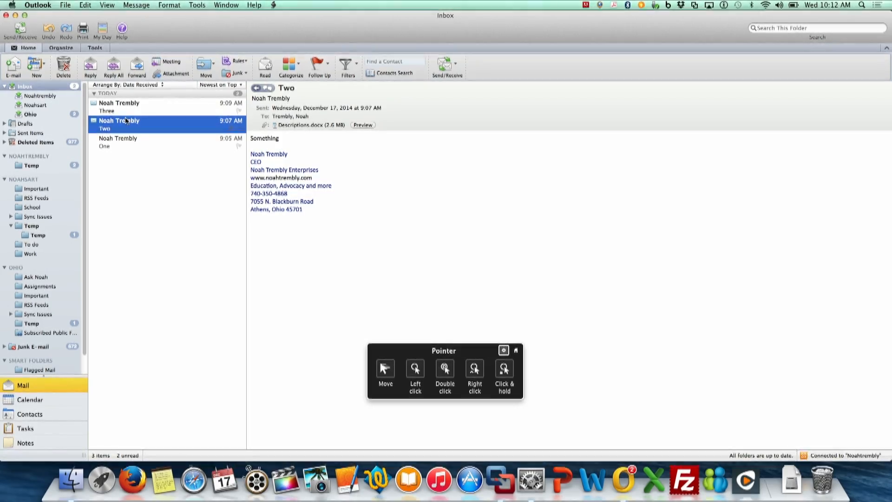
key(space)
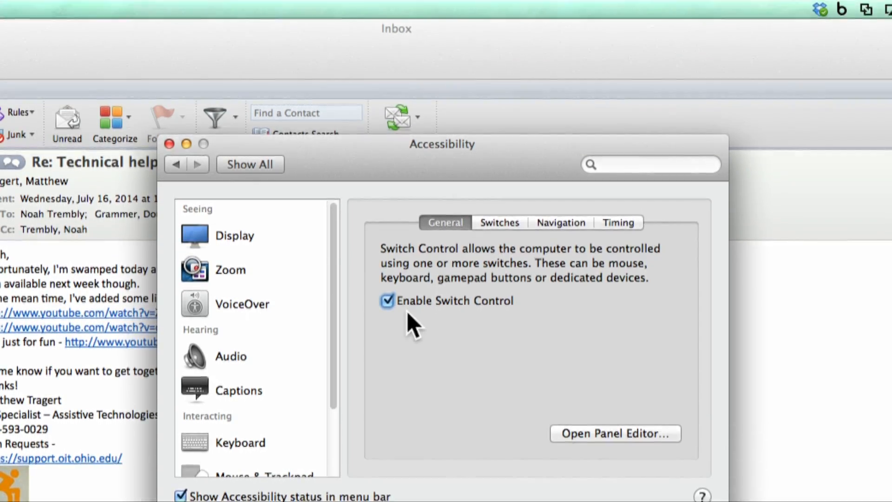
- Turn off Switch Control, confirming the change, and open the Panel Editor
click(389, 300)
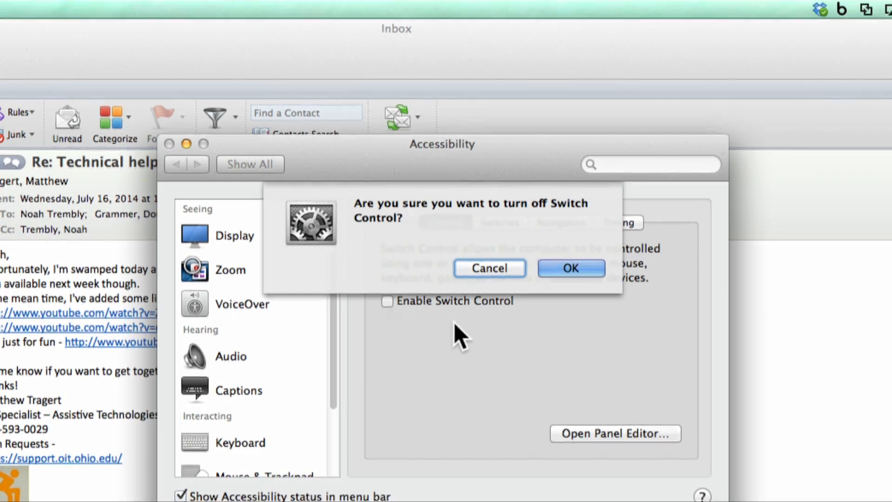
click(564, 265)
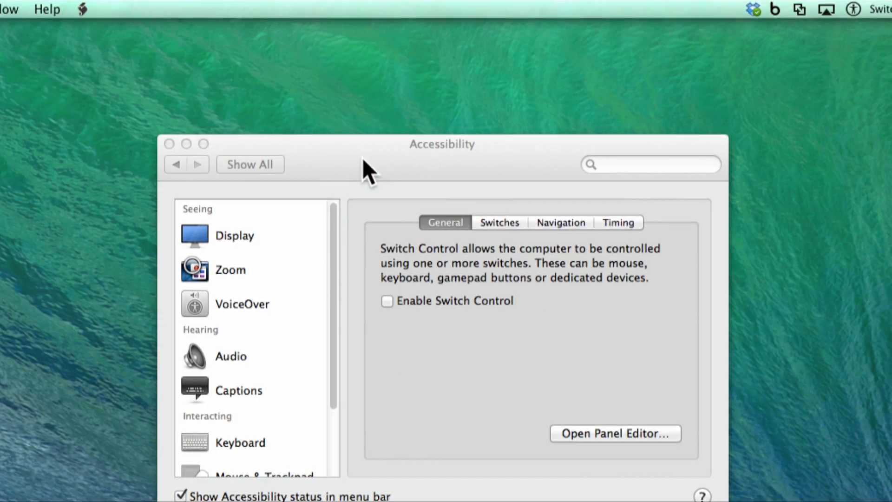
drag(363, 158, 379, 88)
click(623, 361)
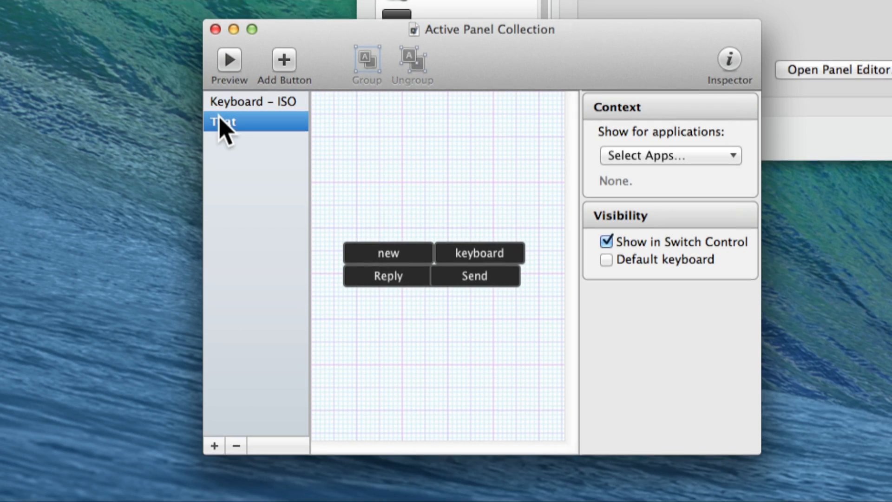
- Add a button titled "all attachments" to the Teat panel and place it directly below the Reply button
click(284, 63)
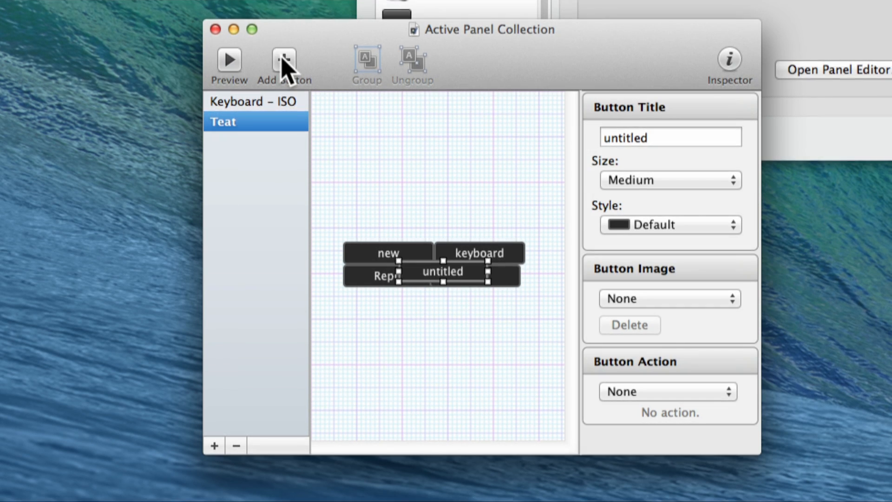
click(659, 137)
key(BackSpace)
key(BackSpace)
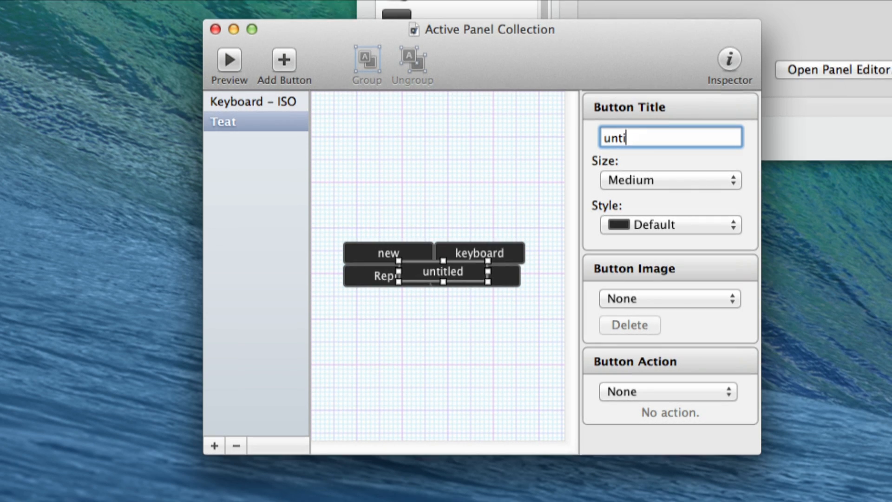
key(BackSpace)
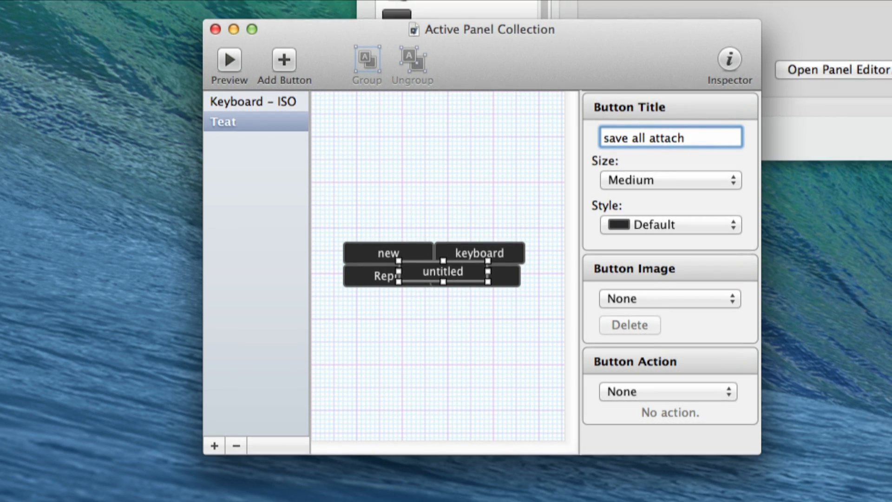
key(Return)
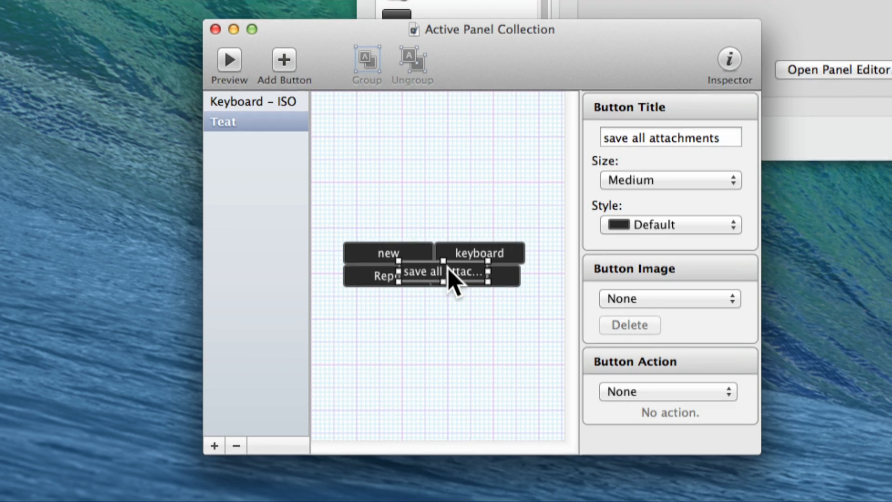
drag(450, 279, 399, 300)
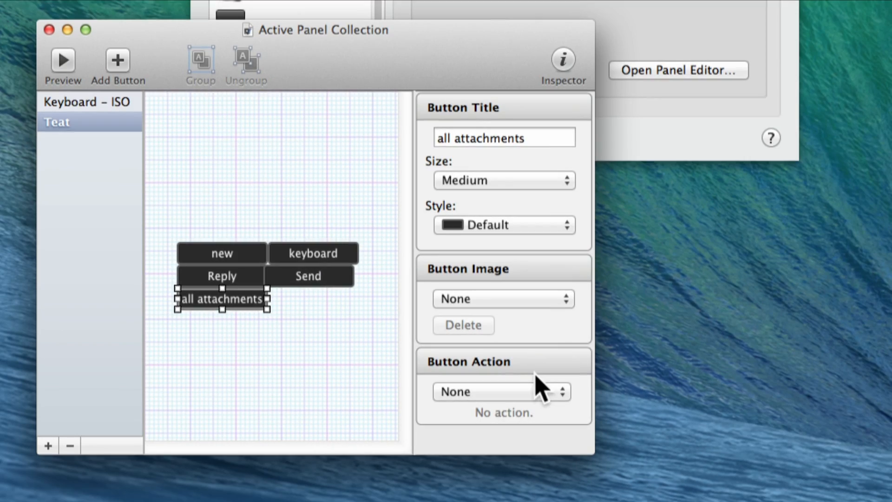
- Set the "all attachments" button's action to Press Keys and enlarge the editor window to reach its key sequence setting
click(706, 393)
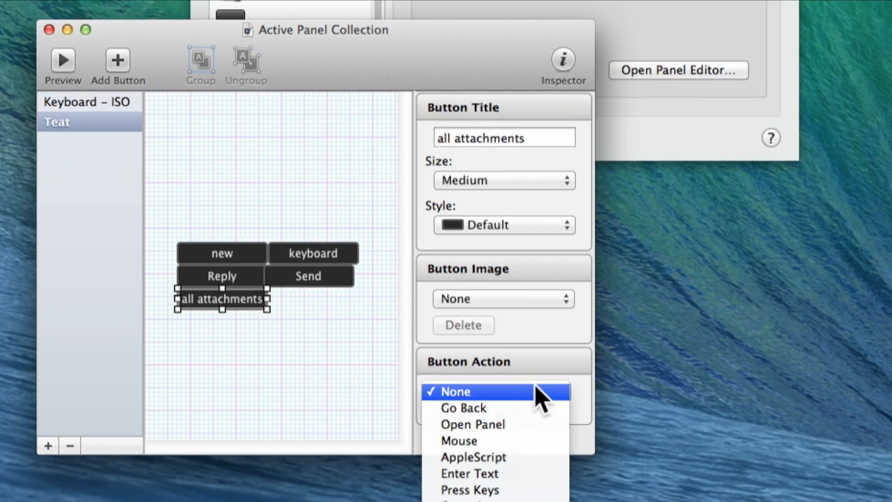
click(488, 489)
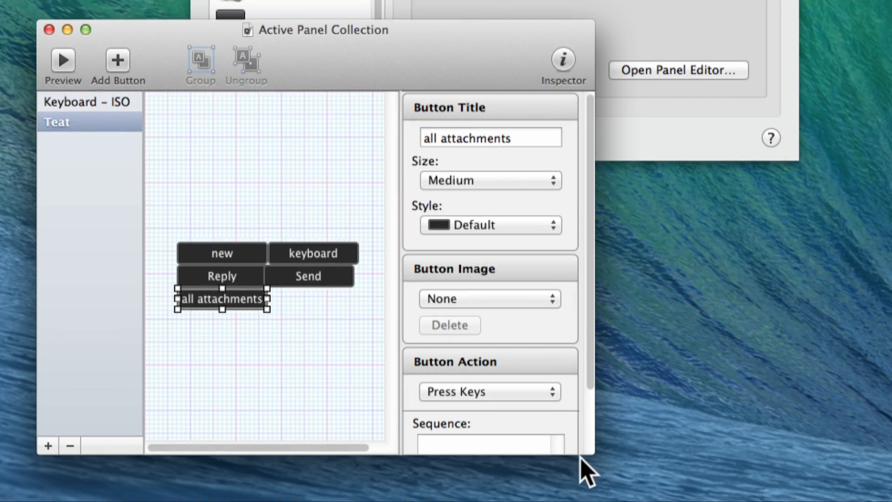
drag(588, 458, 631, 498)
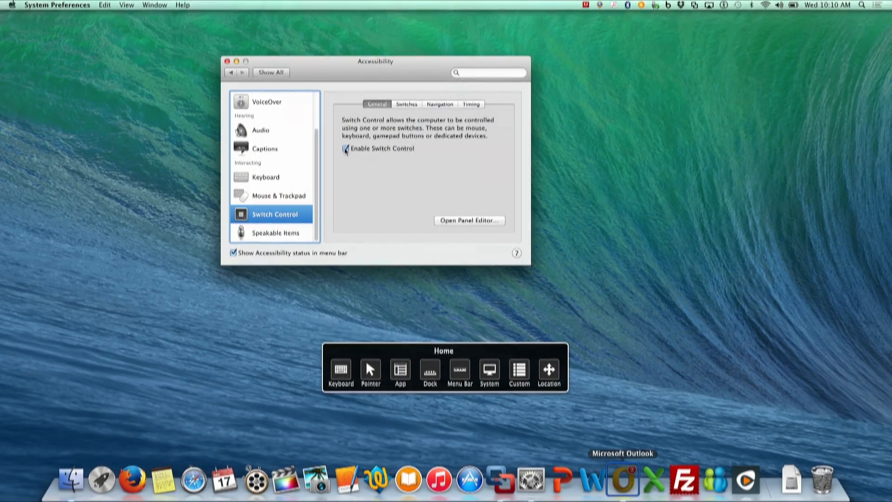
- Using Switch Control, switch to Outlook and open the custom Teat panel
key(space)
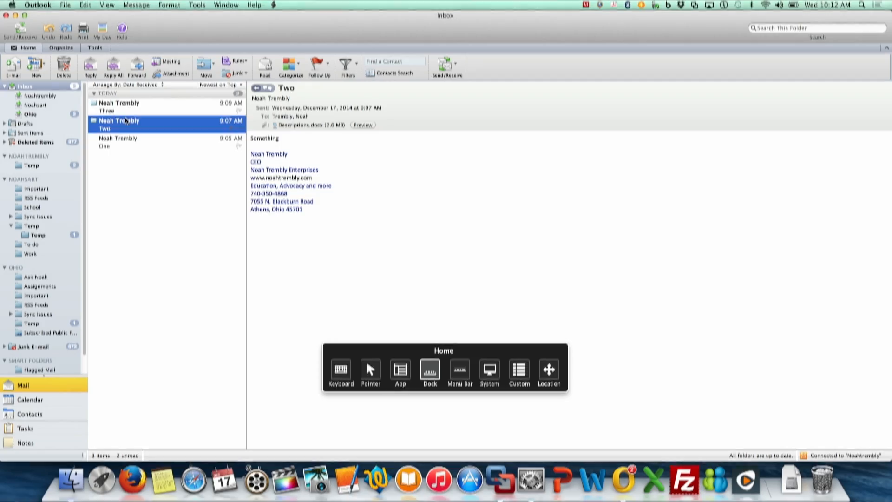
key(space)
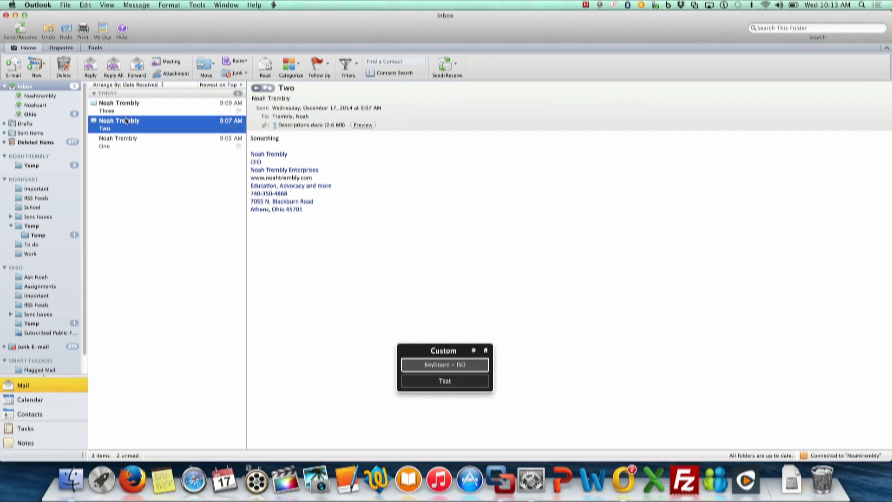
key(space)
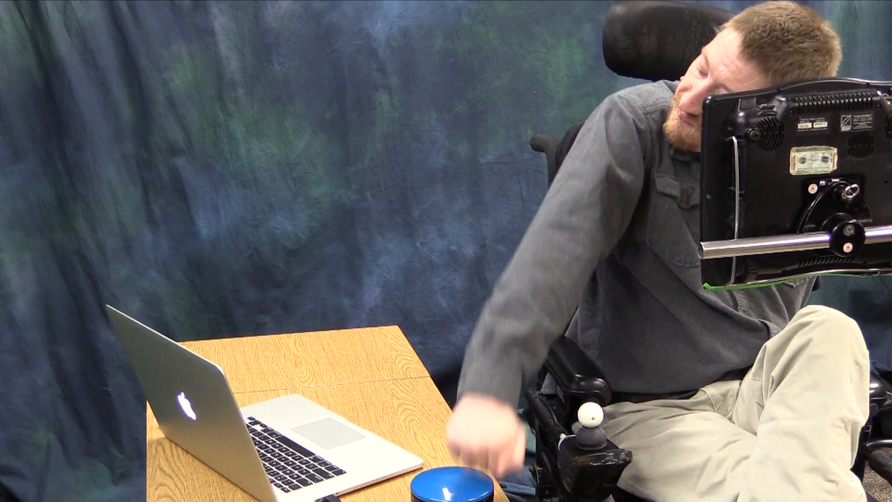
key(space)
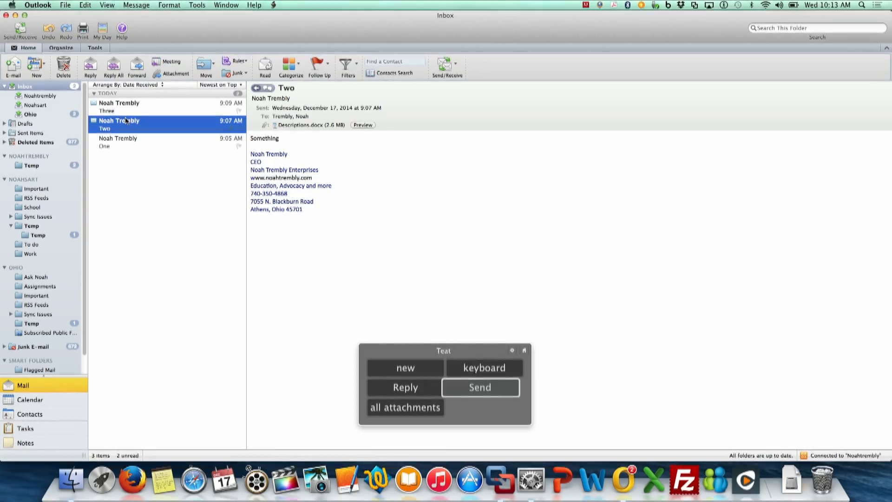
- Use the Teat panel to start saving all attachments of the message "Two" and bring up the Keyboard – ISO panel
key(space)
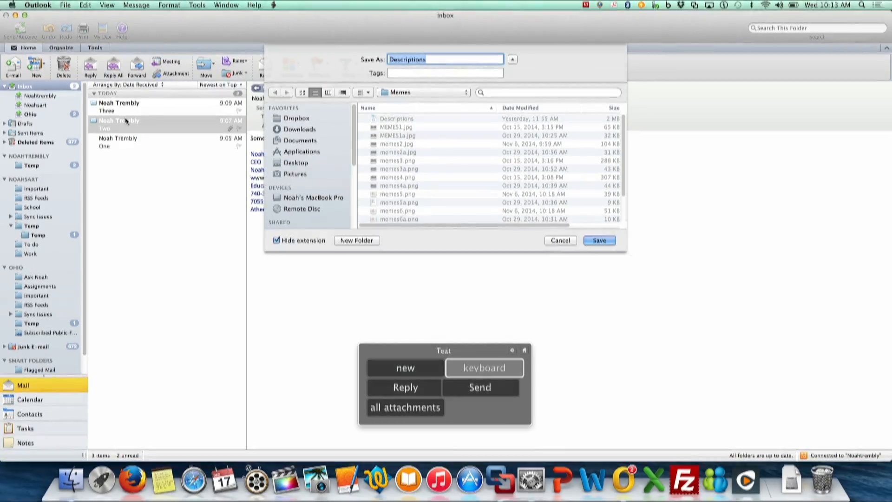
key(space)
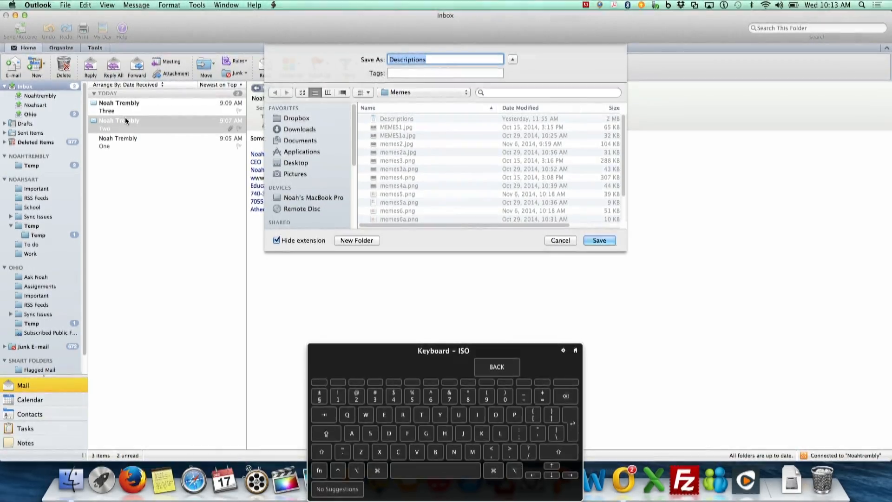